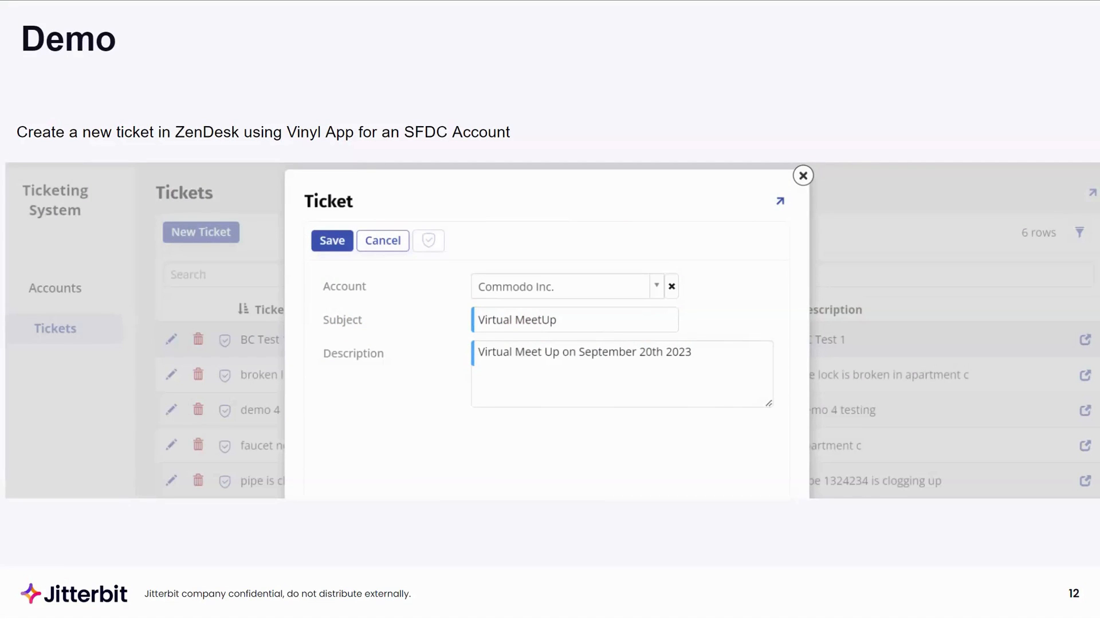
- Exit the slideshow and review the Salesforce accounts and Zendesk customer tickets browser tabs
key("Right")
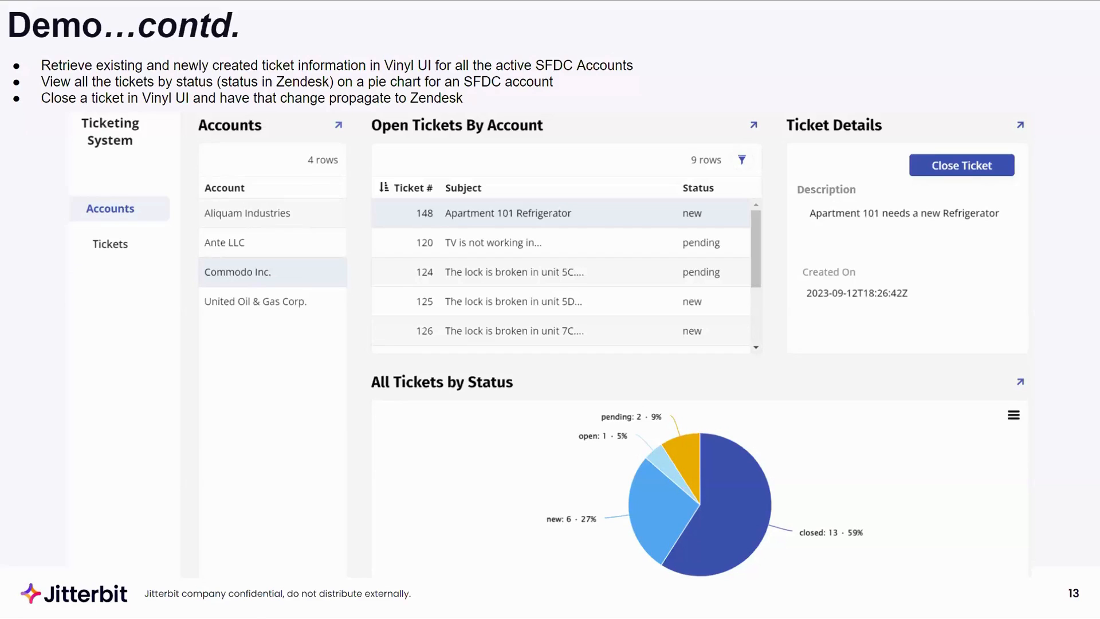
key("Escape")
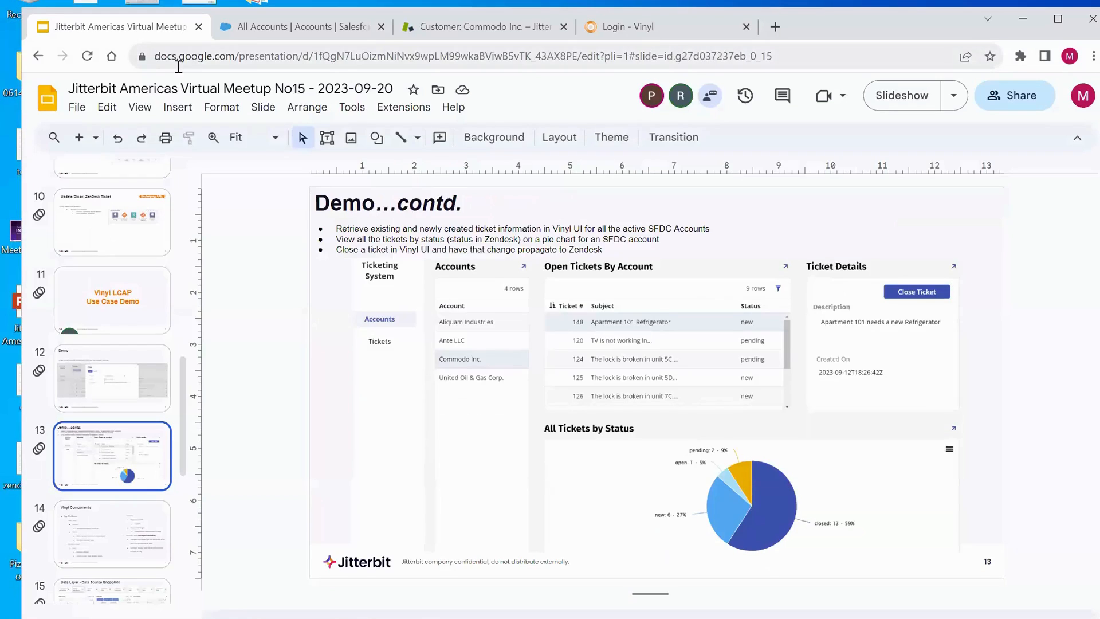
left_click(253, 34)
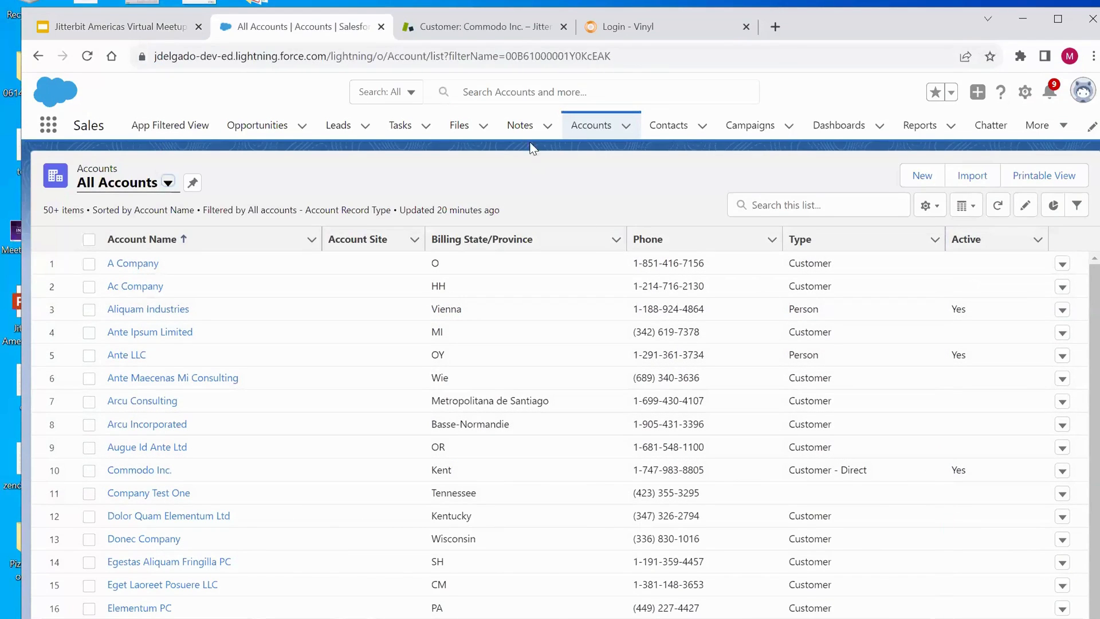
left_click(423, 27)
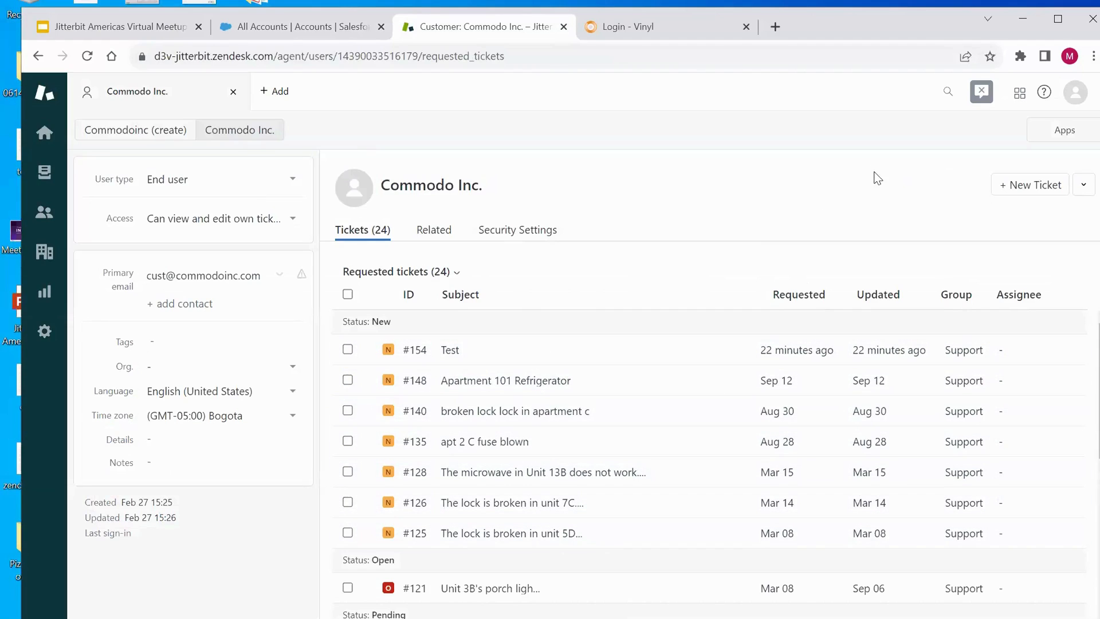
- Switch to the Vinyl tab, sign in, and open the Ticketing System app
left_click(713, 34)
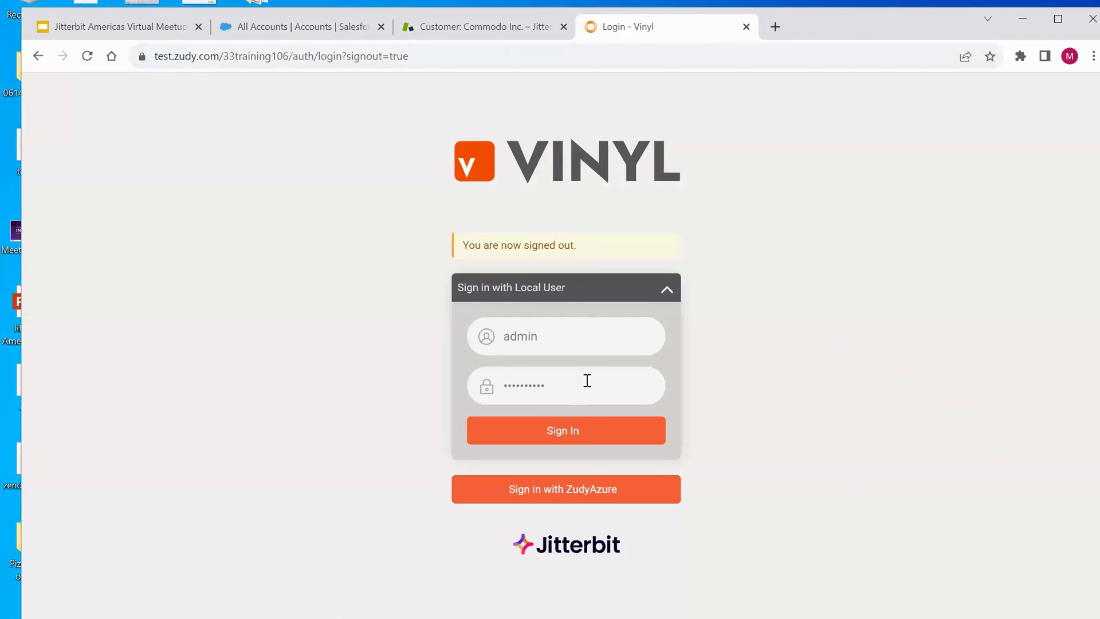
left_click(586, 439)
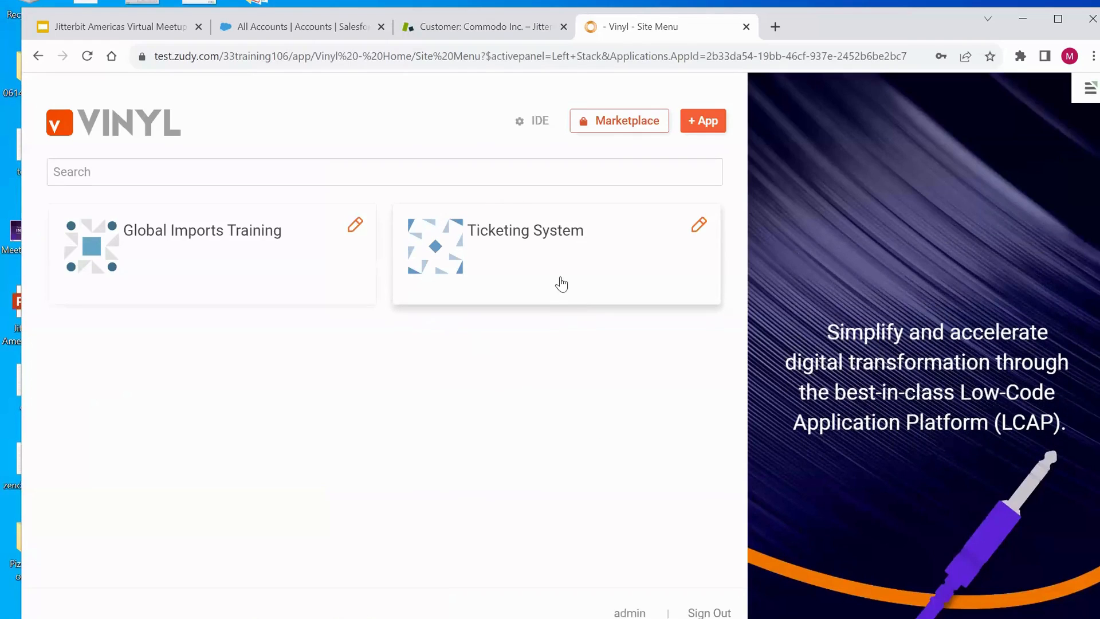
left_click(545, 242)
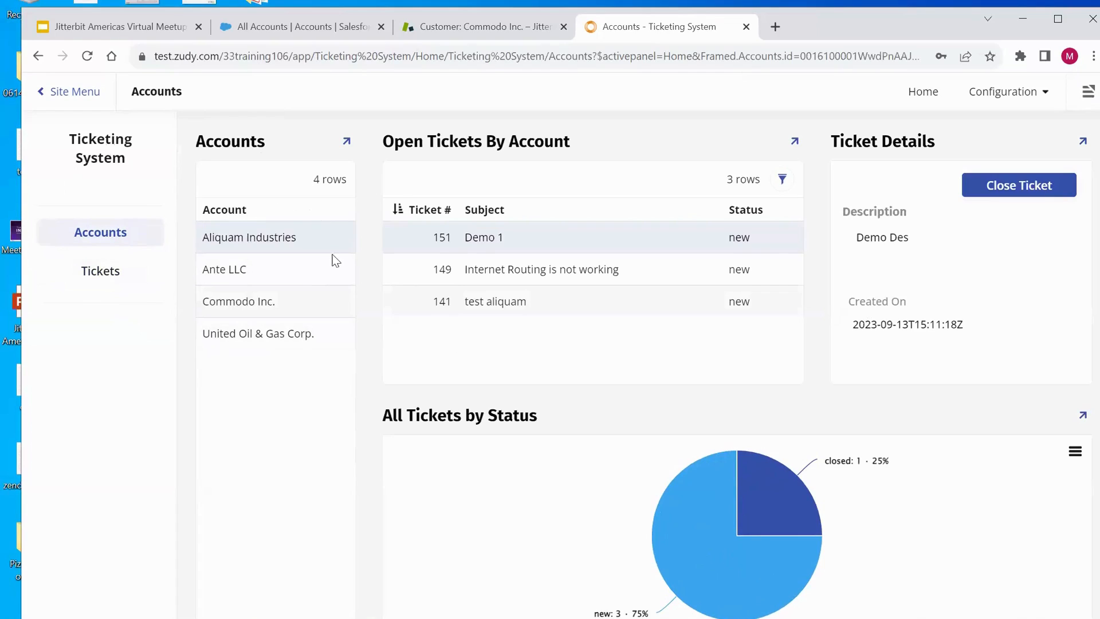
- View the open tickets and status chart for the Ante LLC and Commodo Inc. accounts
left_click(234, 279)
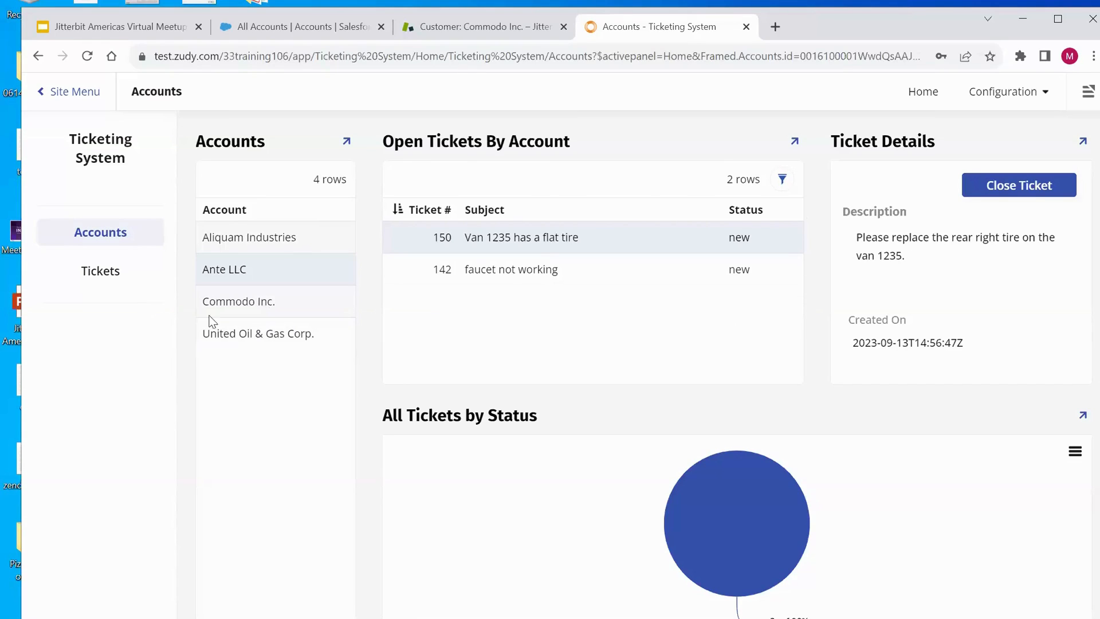
left_click(262, 308)
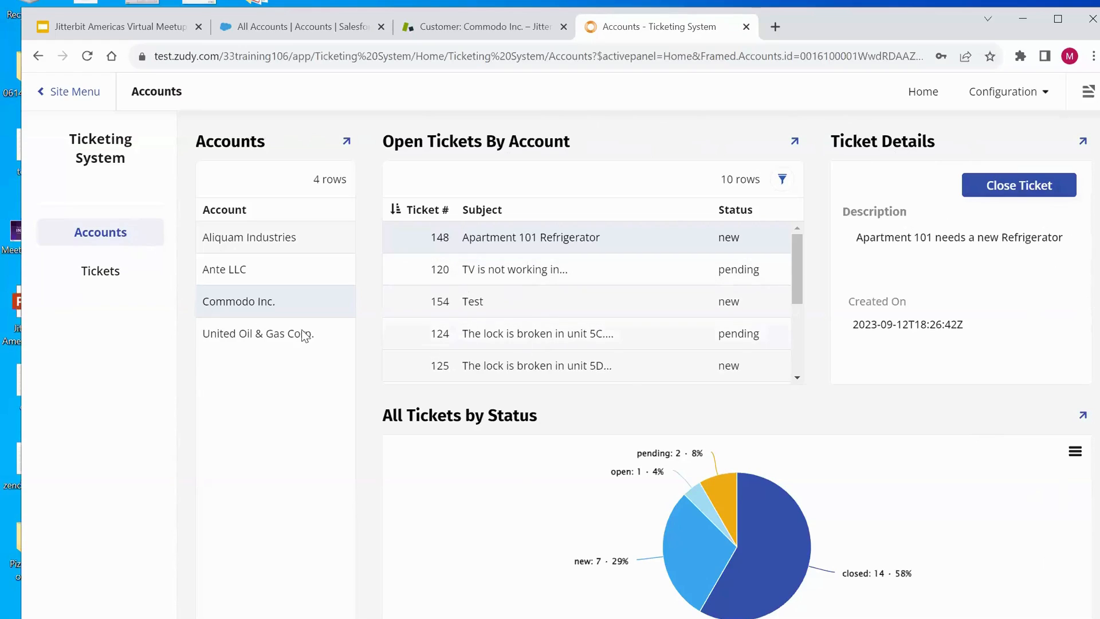
- Open the Tickets list and search it for dry
left_click(109, 273)
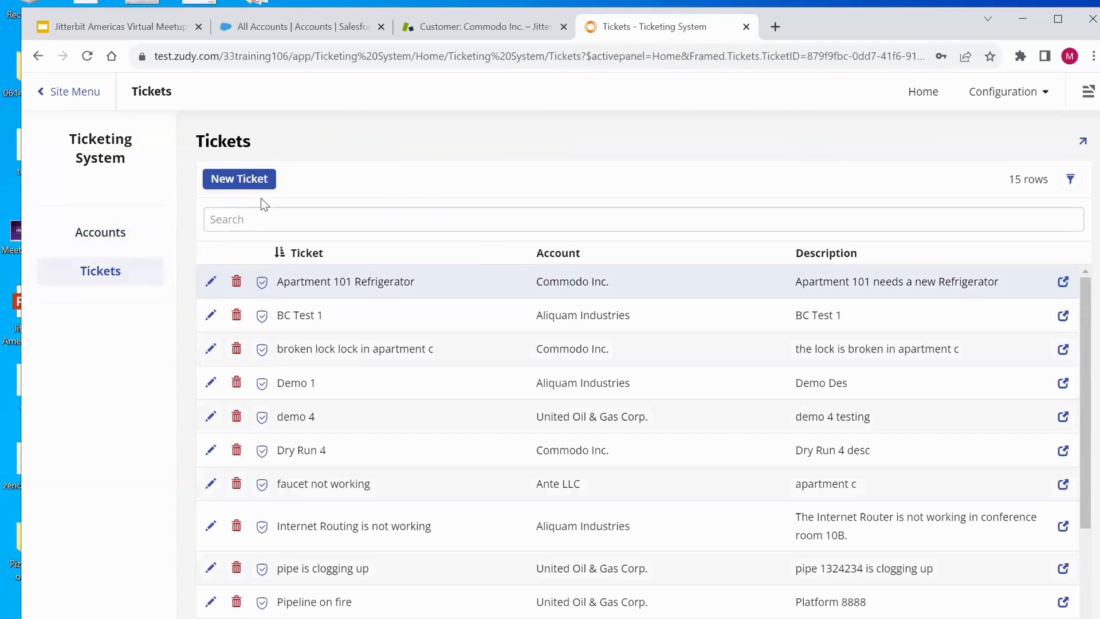
left_click(324, 225)
type("dry")
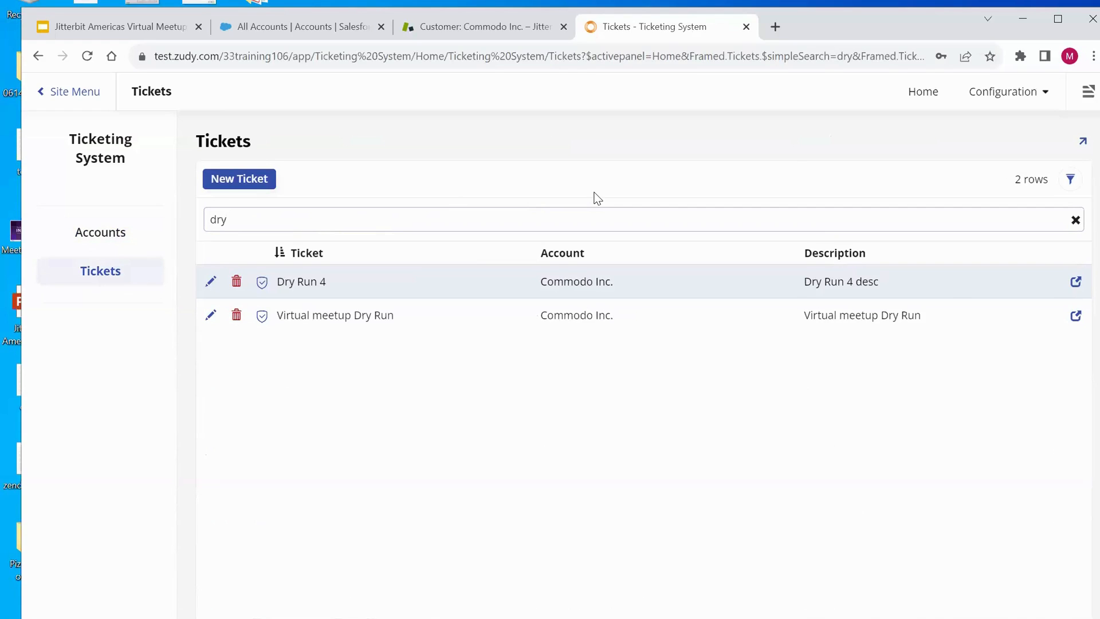
- Start a new ticket for the Commodo Inc. account with the subject VMU Sept 20th
left_click(239, 181)
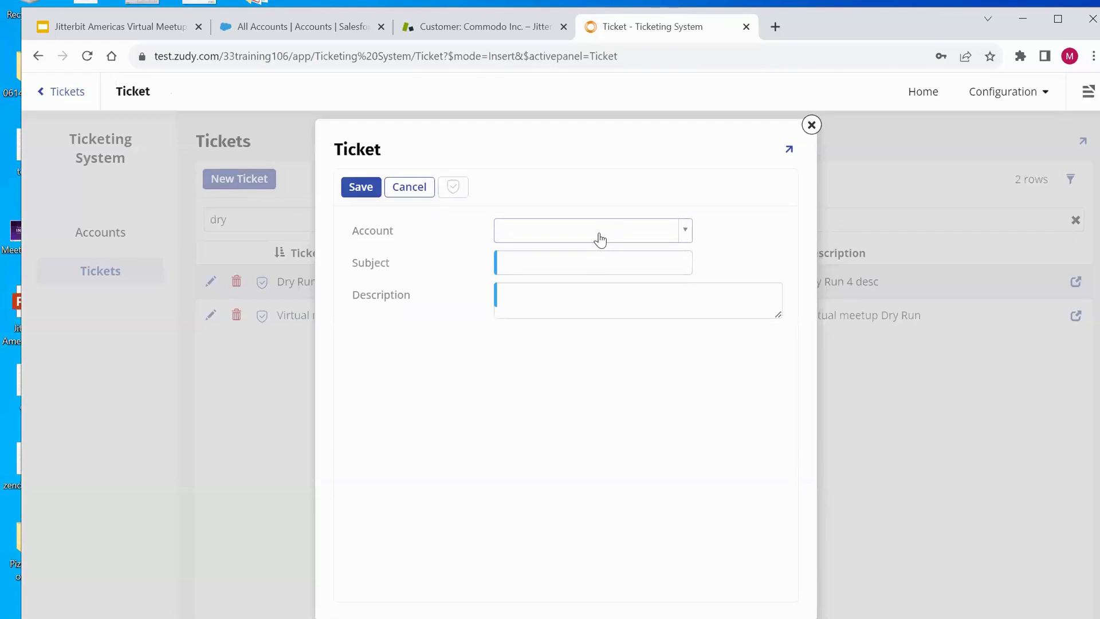
left_click(686, 232)
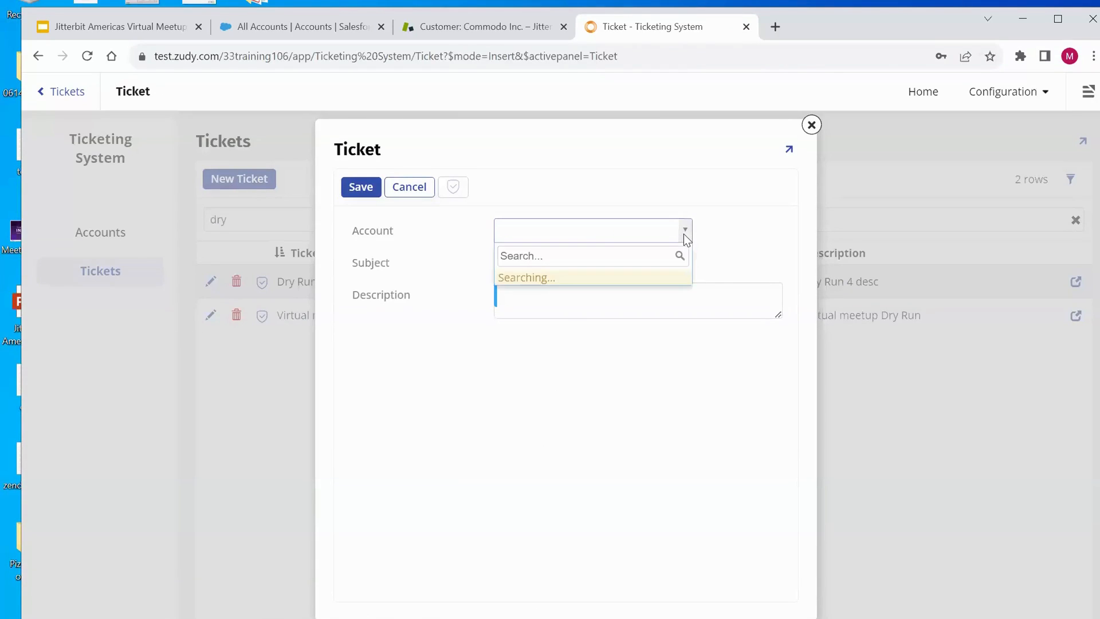
left_click(565, 313)
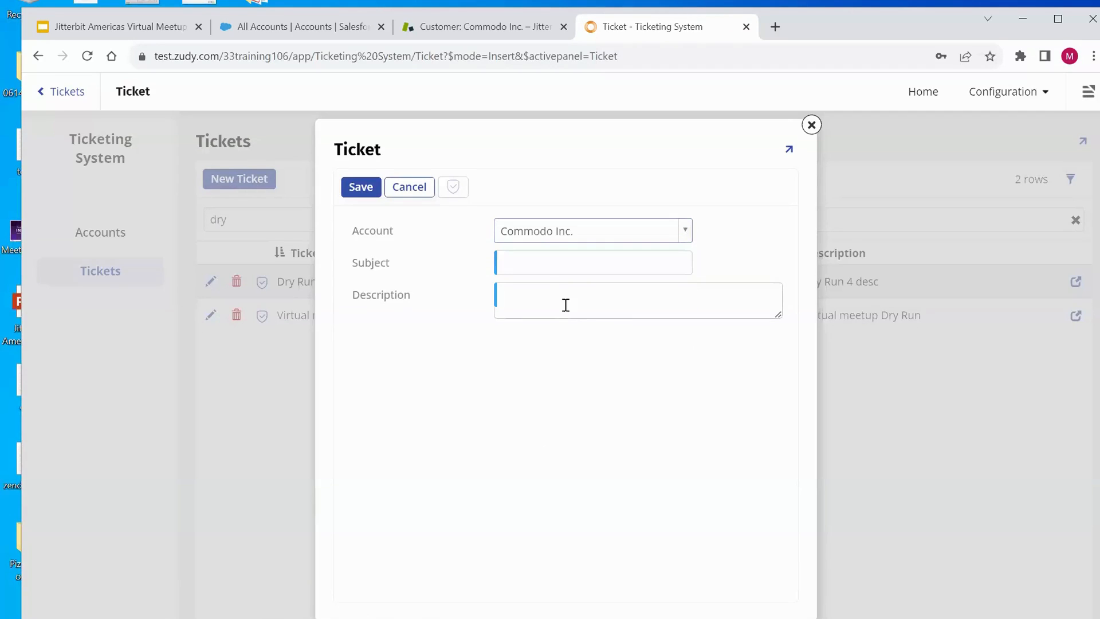
left_click(560, 261)
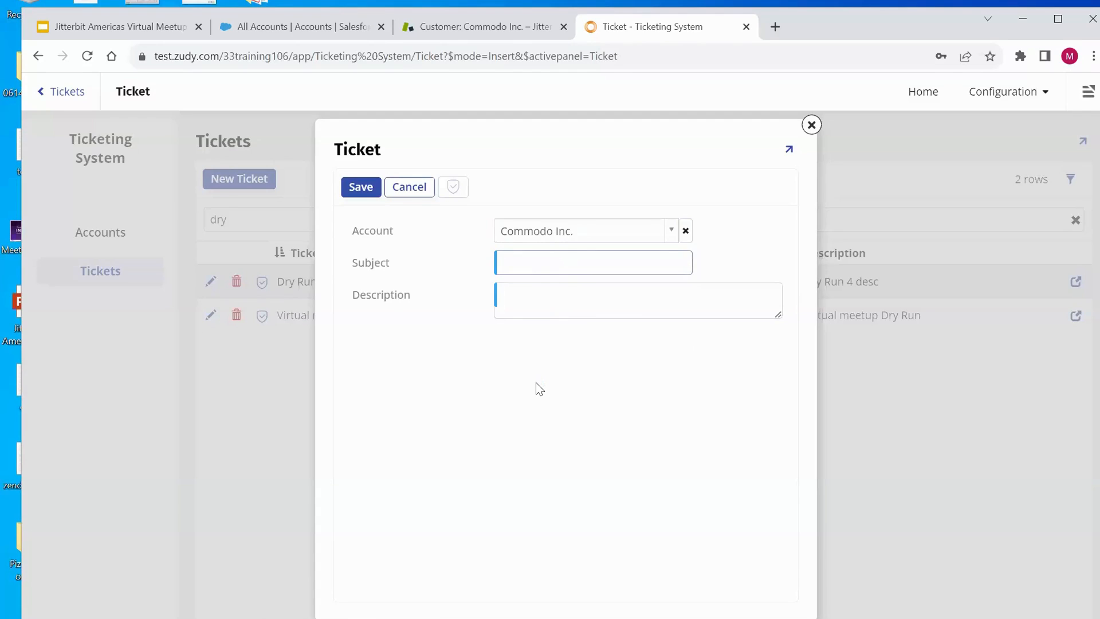
type("VMU Sept 20th")
- Set the ticket description to VMU Sept 20th desc and save the ticket
key("ctrl+a")
key("ctrl+c")
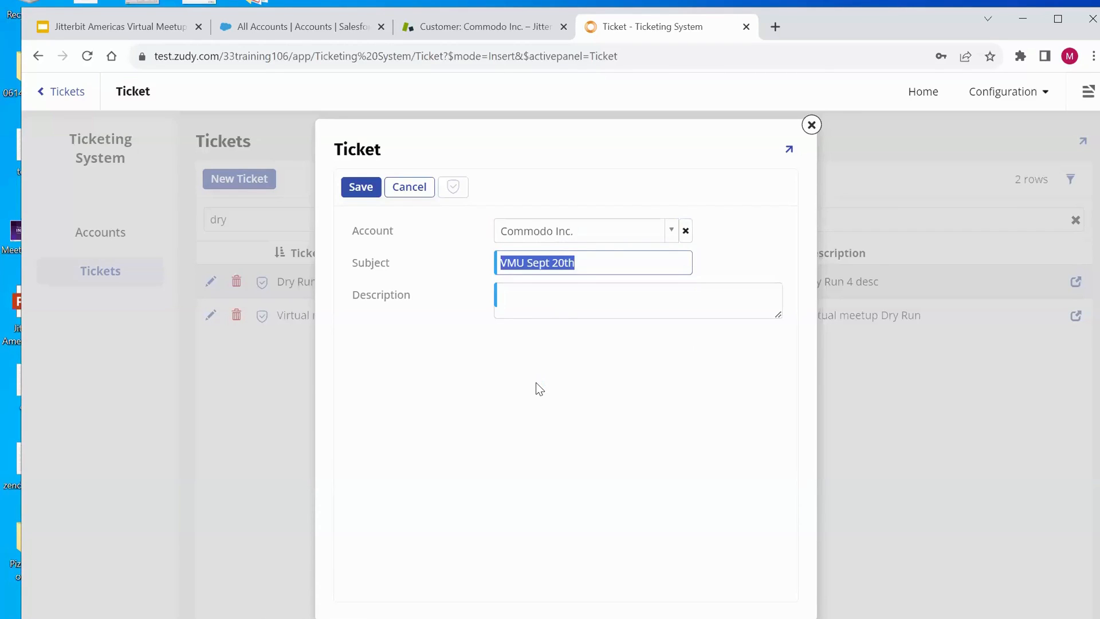
left_click(577, 289)
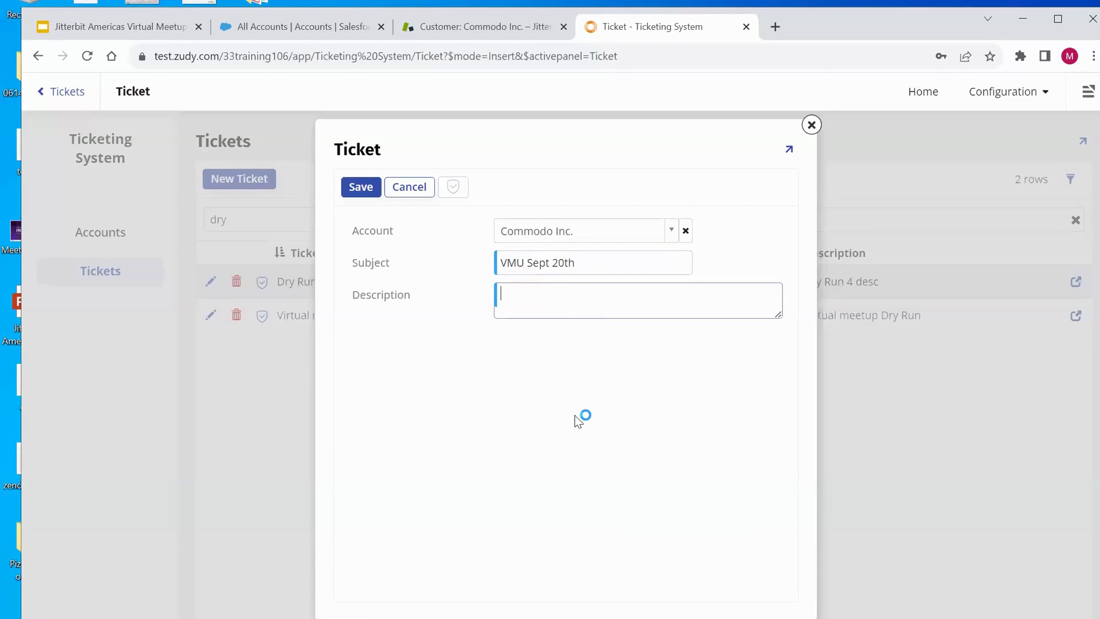
key("ctrl+v")
type("deasc")
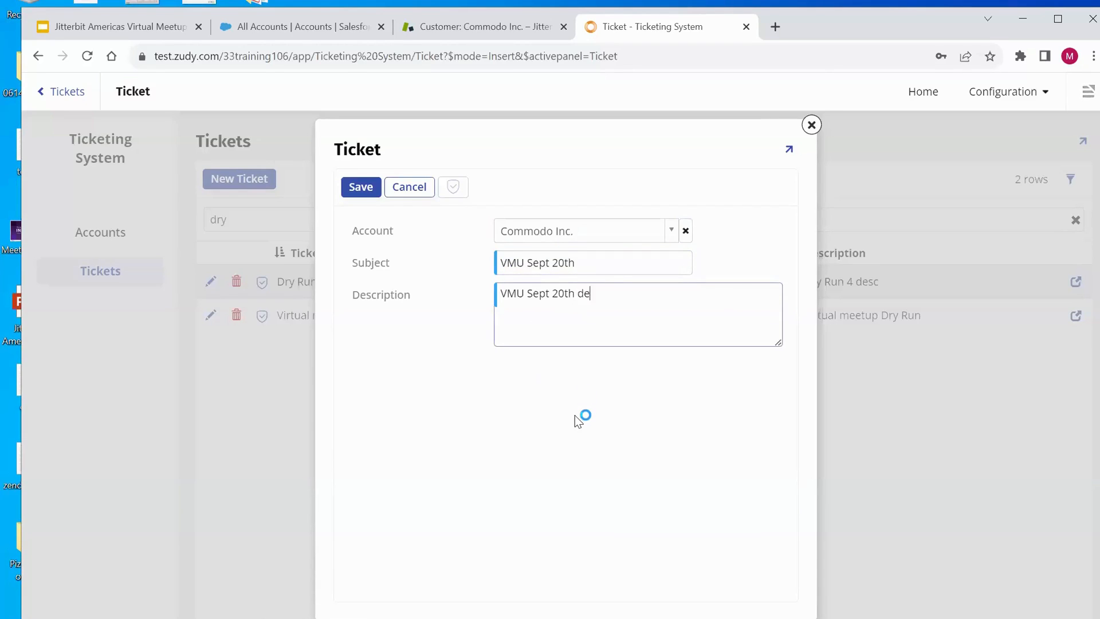
key("BackSpace")
key("BackSpace")
key("BackSpace")
type("sc")
left_click(358, 188)
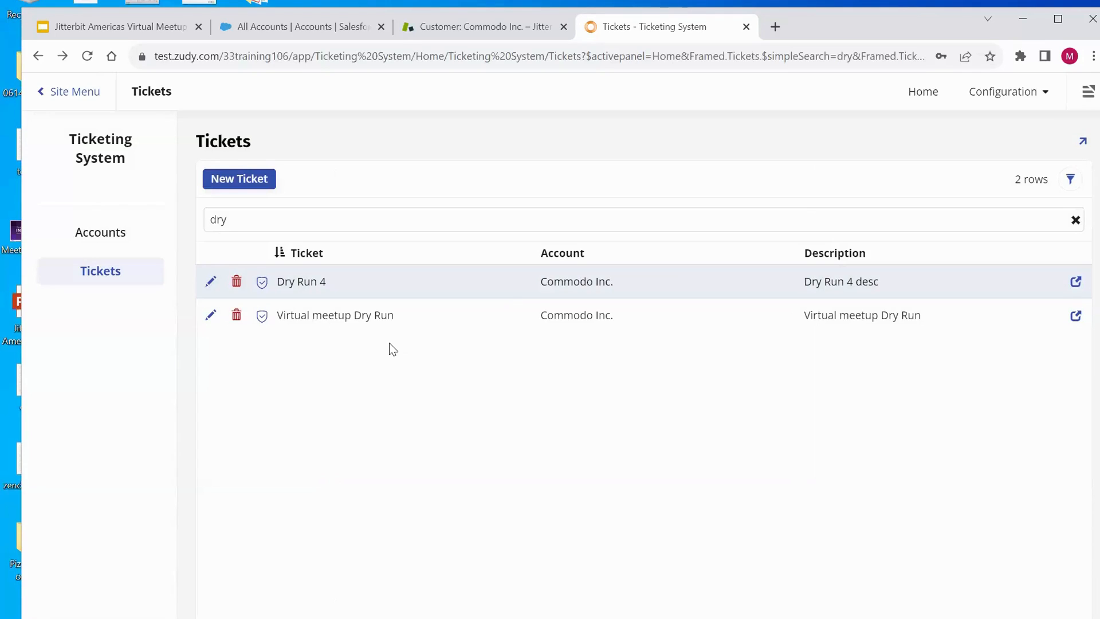
- Return to Accounts and open the App Workbench for the Ticketing System
left_click(110, 241)
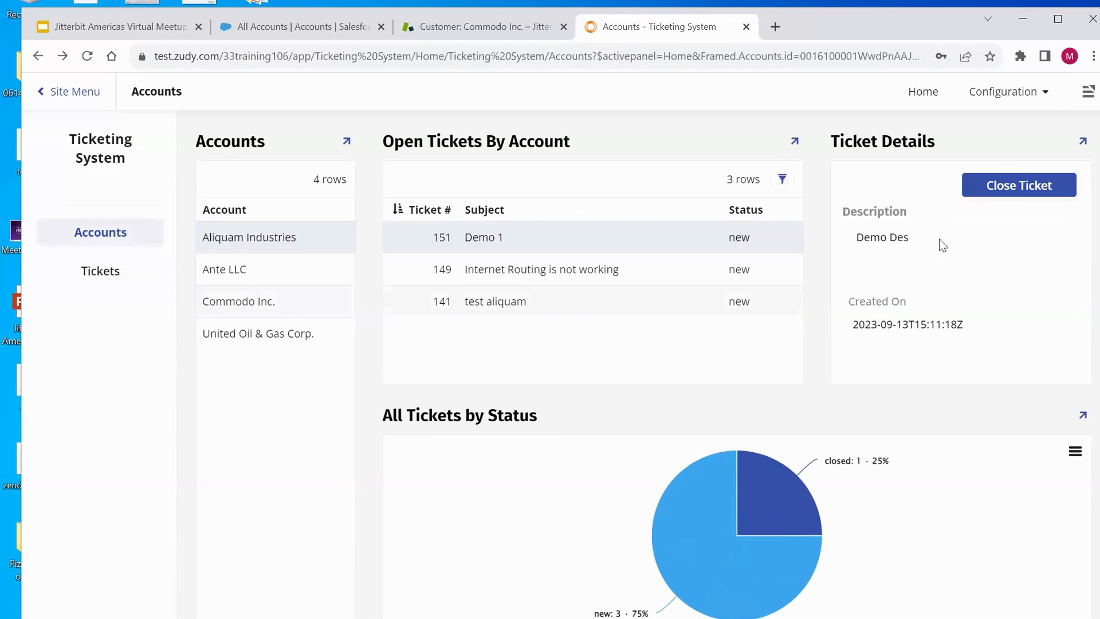
left_click(1085, 96)
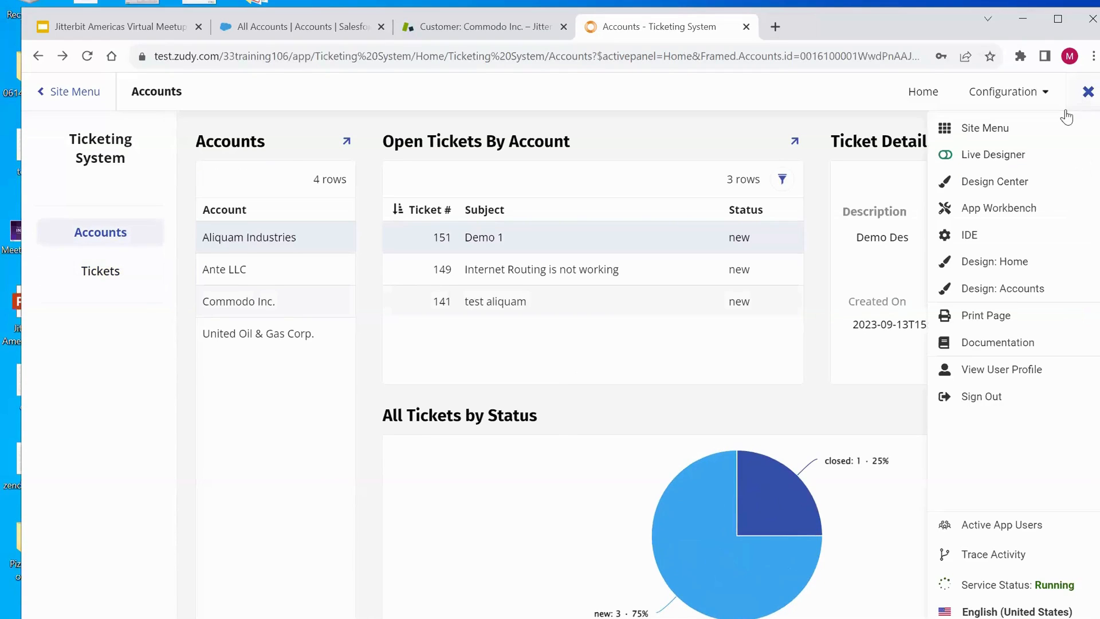
left_click(1022, 211)
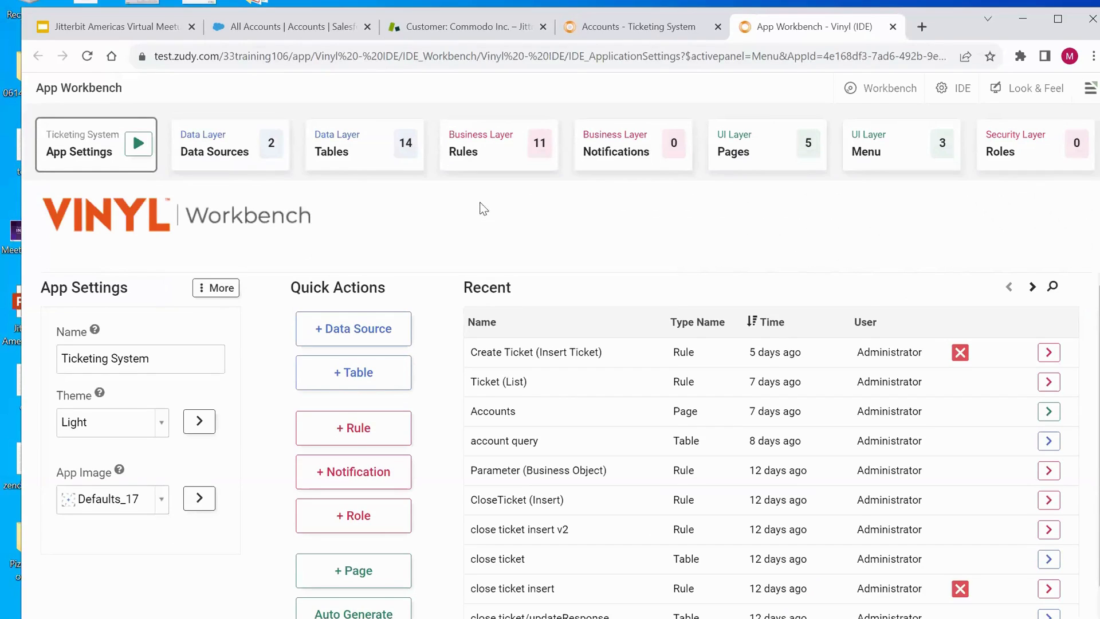
- Inspect the JB Harmony Demo REST data source's endpoints and server URL
left_click(233, 165)
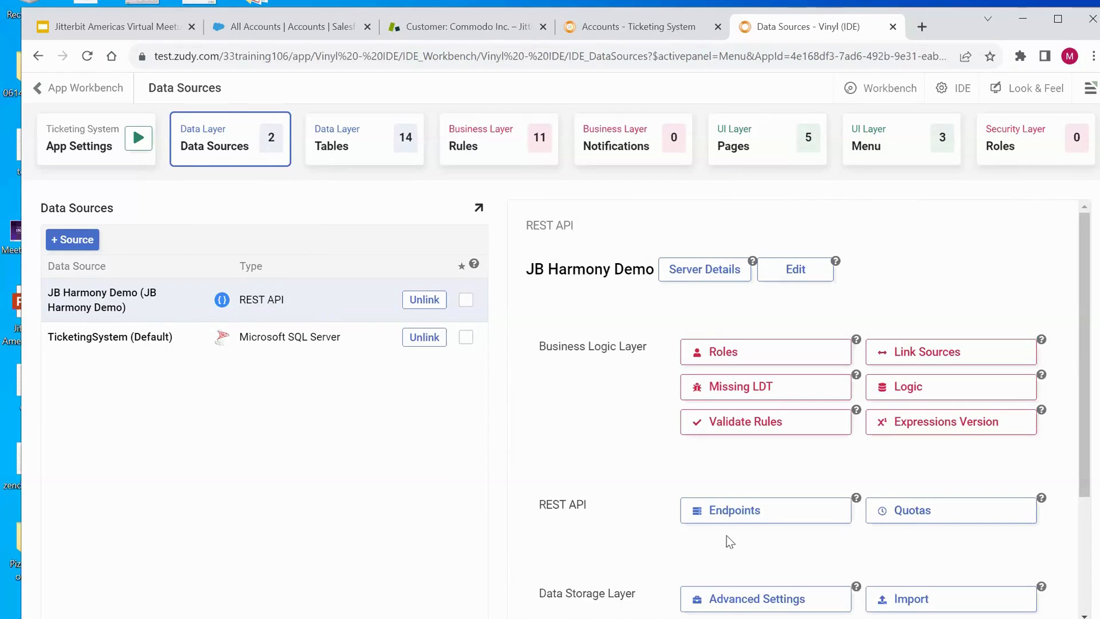
left_click(736, 513)
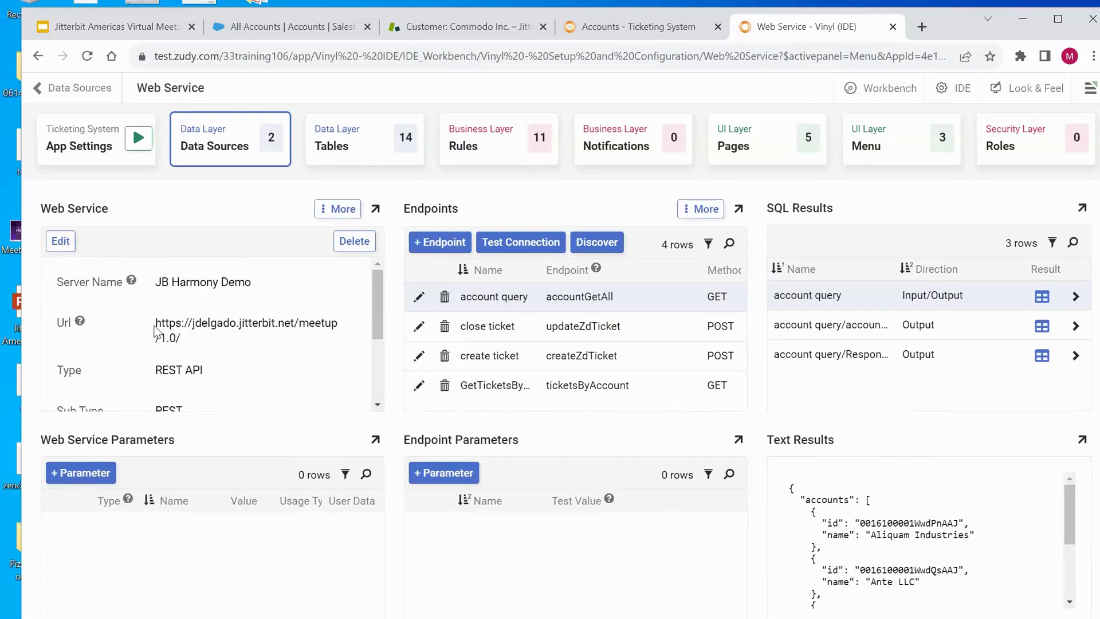
left_click_drag(162, 324, 183, 338)
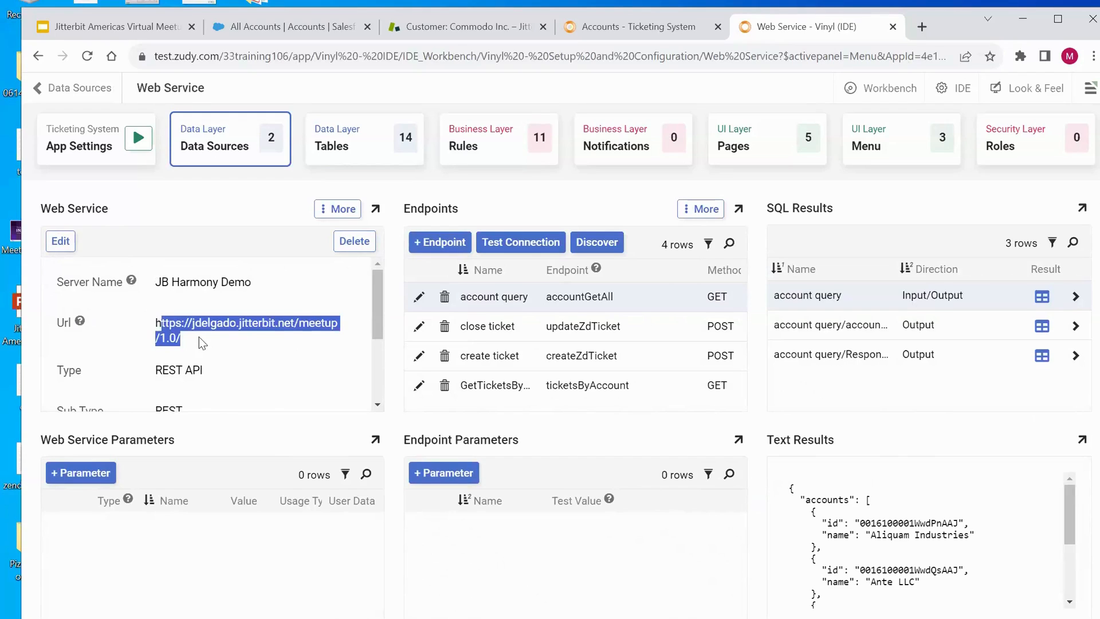
left_click(197, 336)
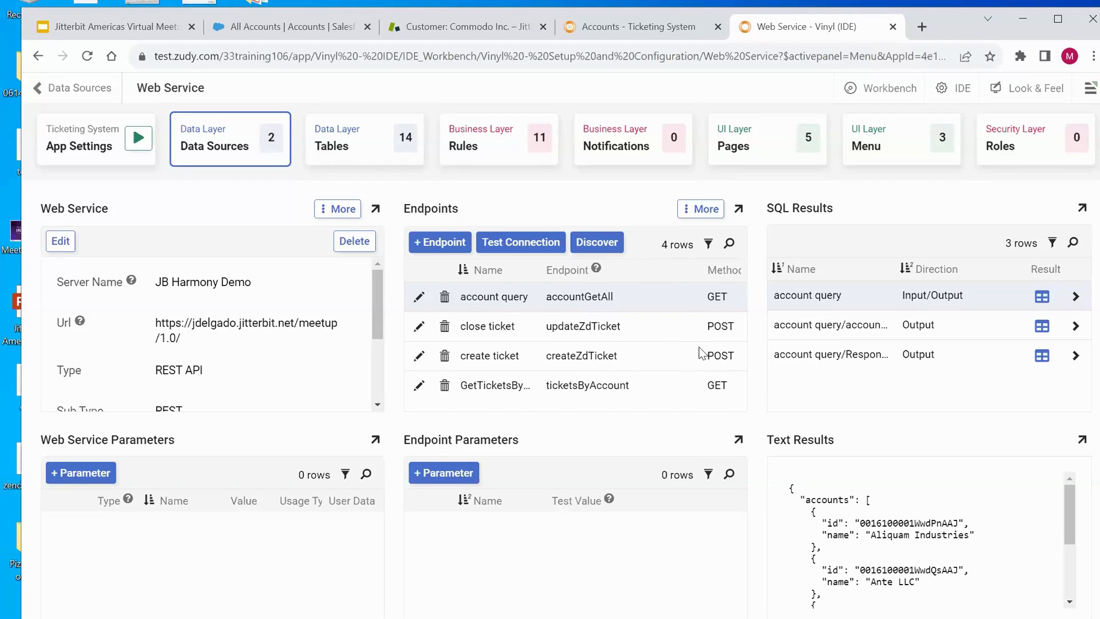
- Open the Ticket table's data storage events and the Insert event
left_click(352, 149)
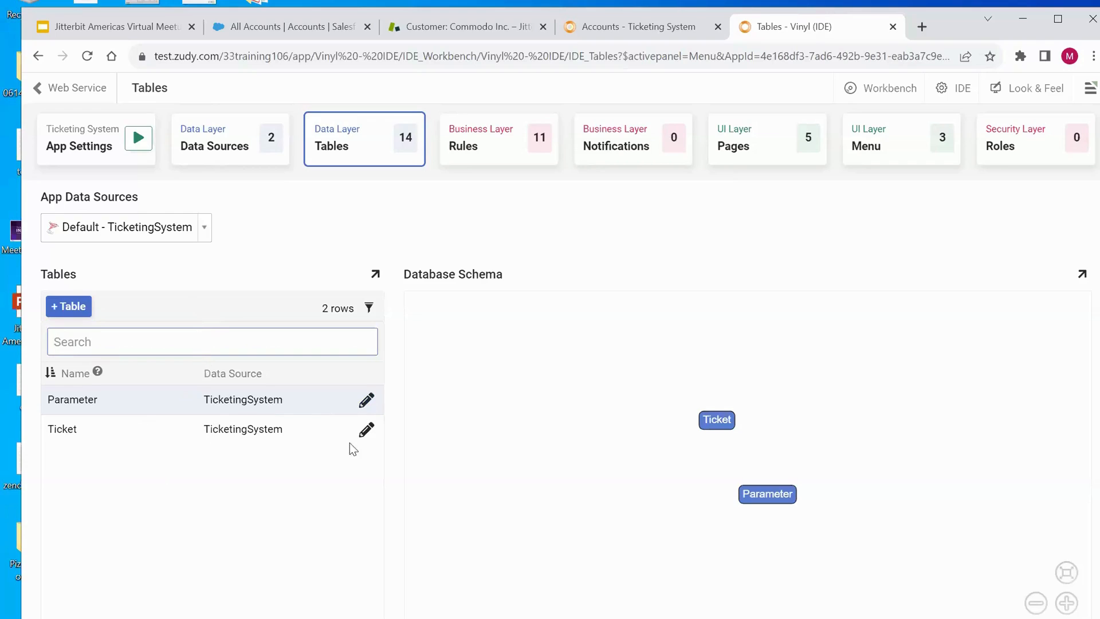
left_click(367, 431)
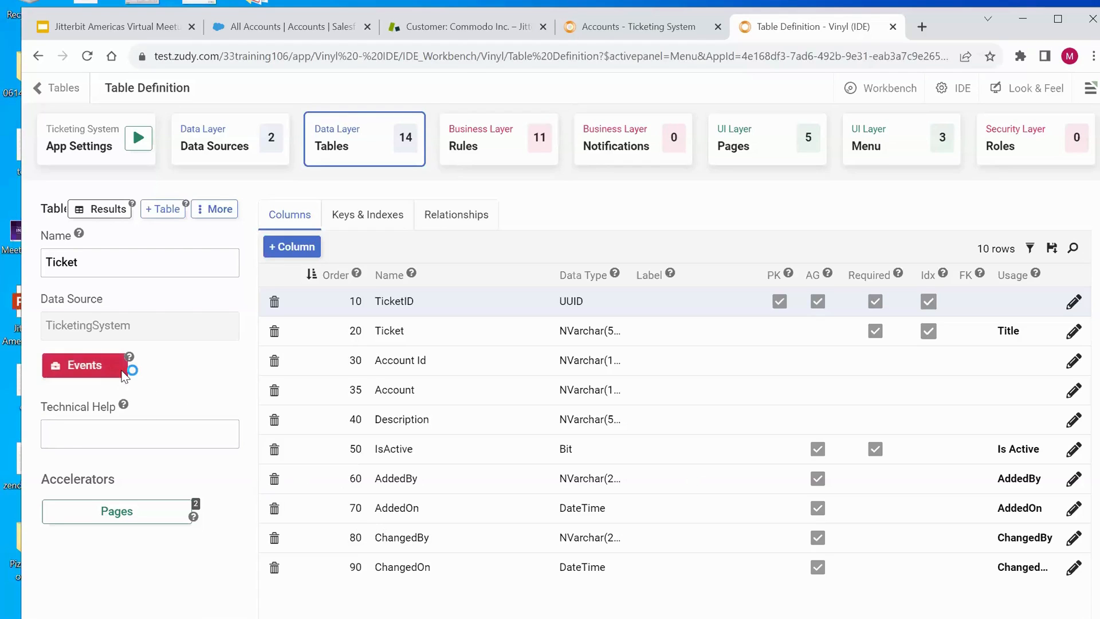
left_click(122, 375)
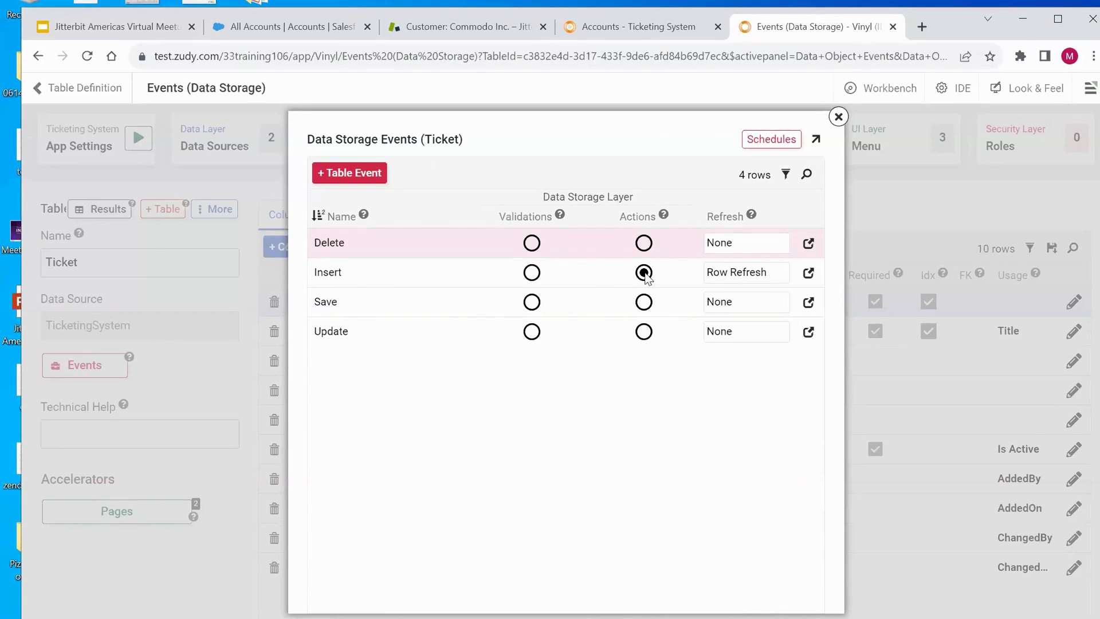
left_click(809, 273)
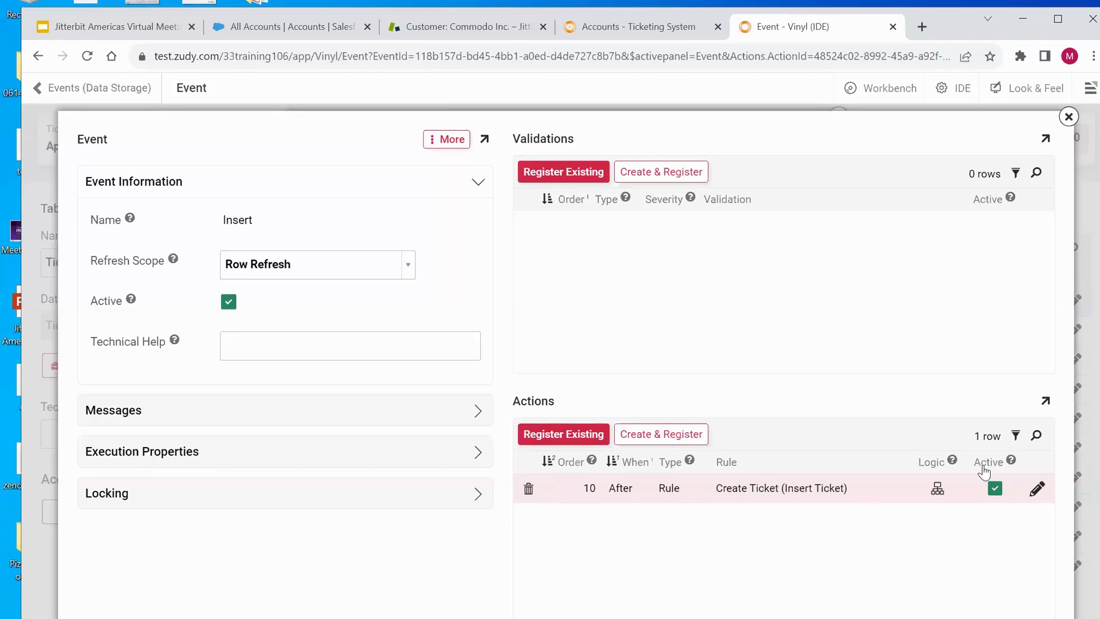
- Open the Create Ticket (Insert Ticket) rule from the Insert action and view its results
left_click(1038, 490)
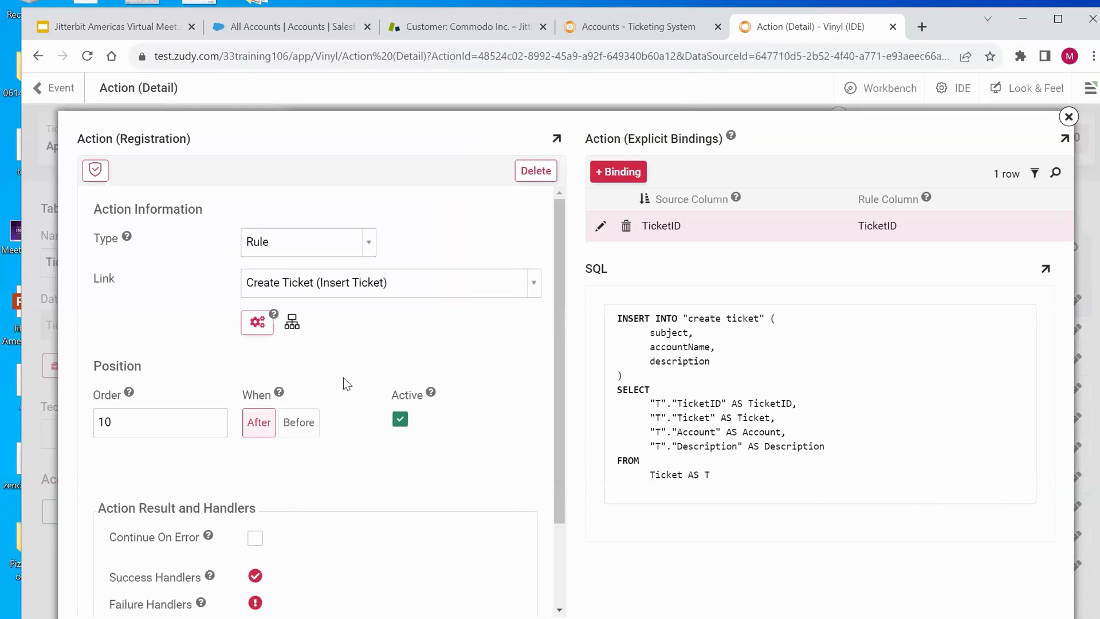
left_click(257, 323)
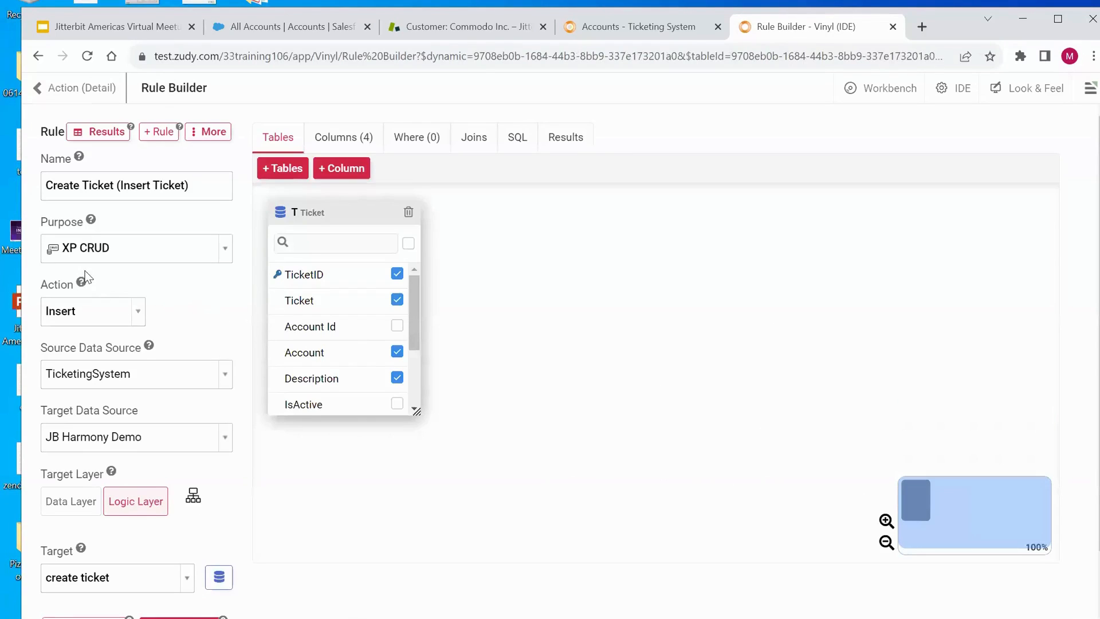
left_click(225, 256)
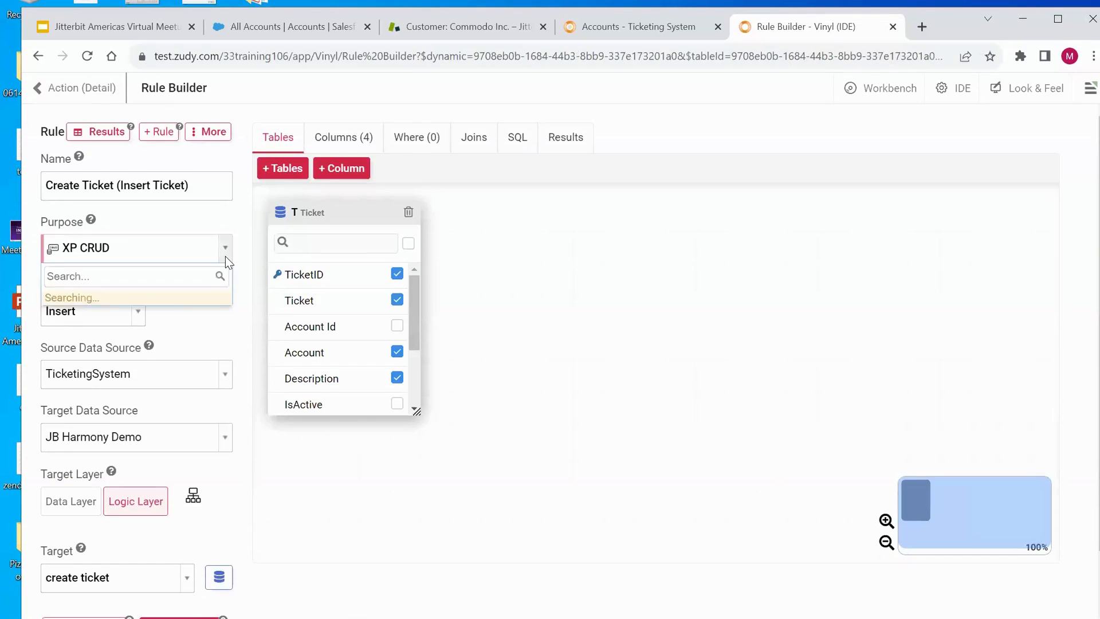
left_click(131, 423)
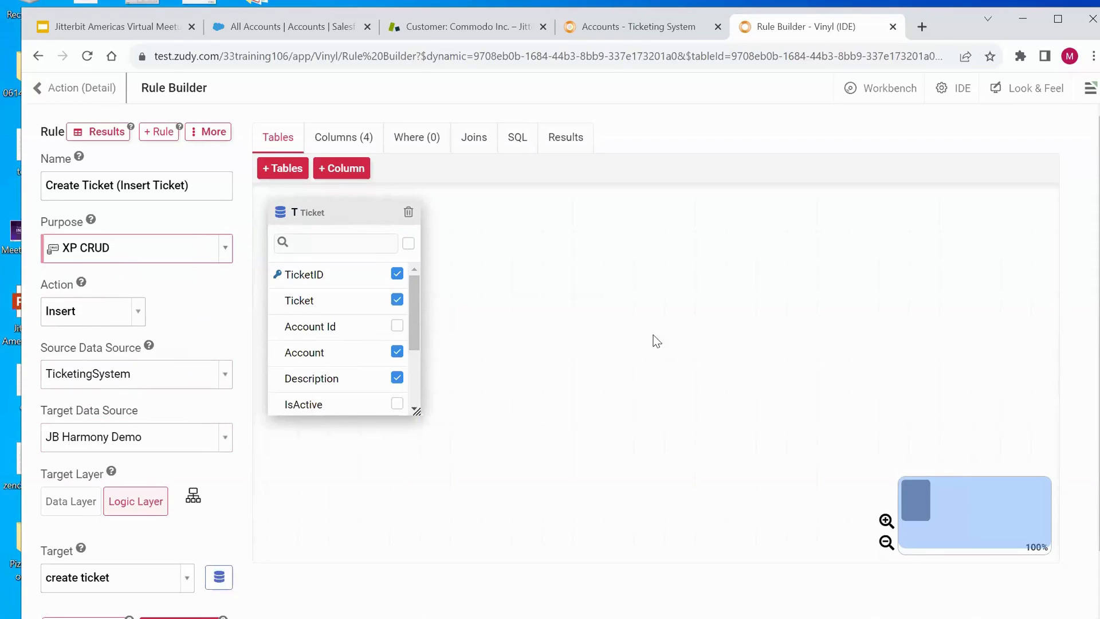
left_click(571, 145)
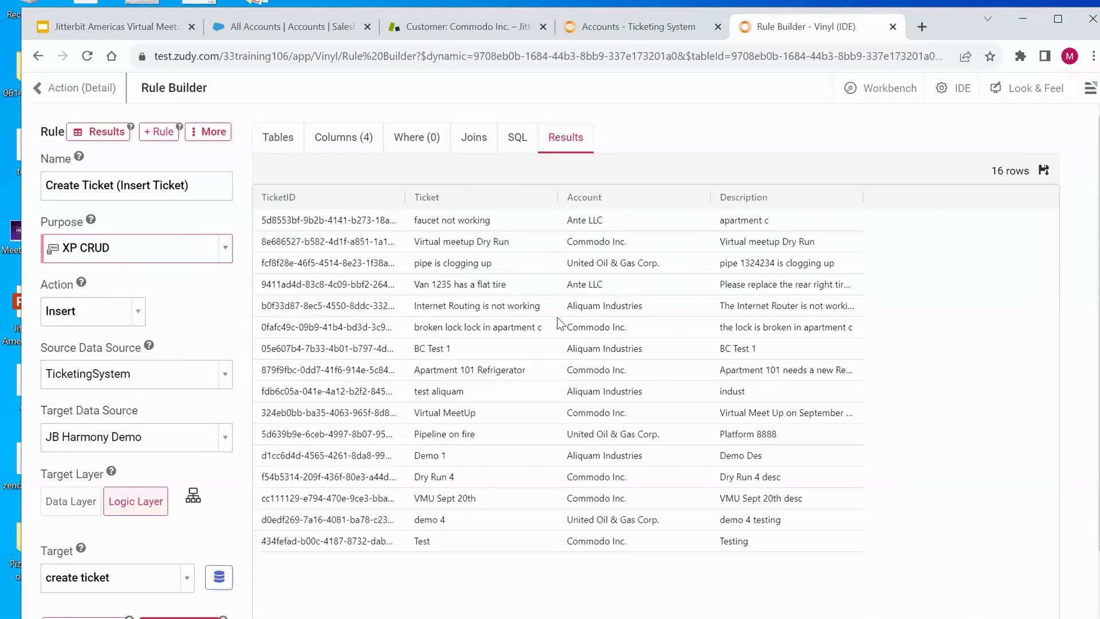
- Review the Create Ticket rule's SQL, Where, Joins and Columns definitions
left_click(517, 146)
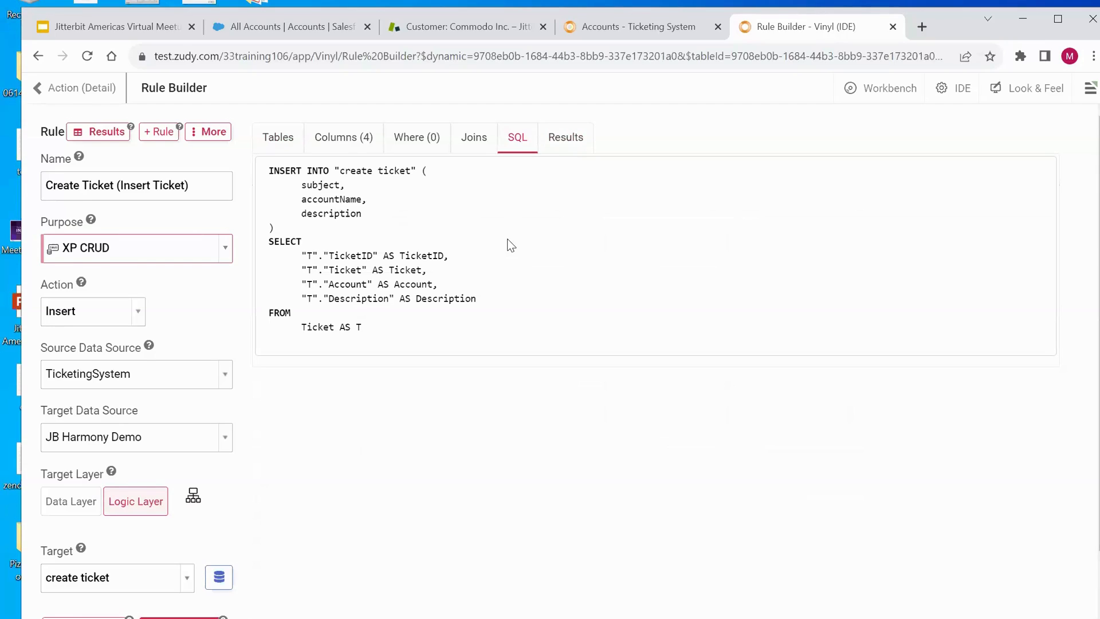
left_click(420, 149)
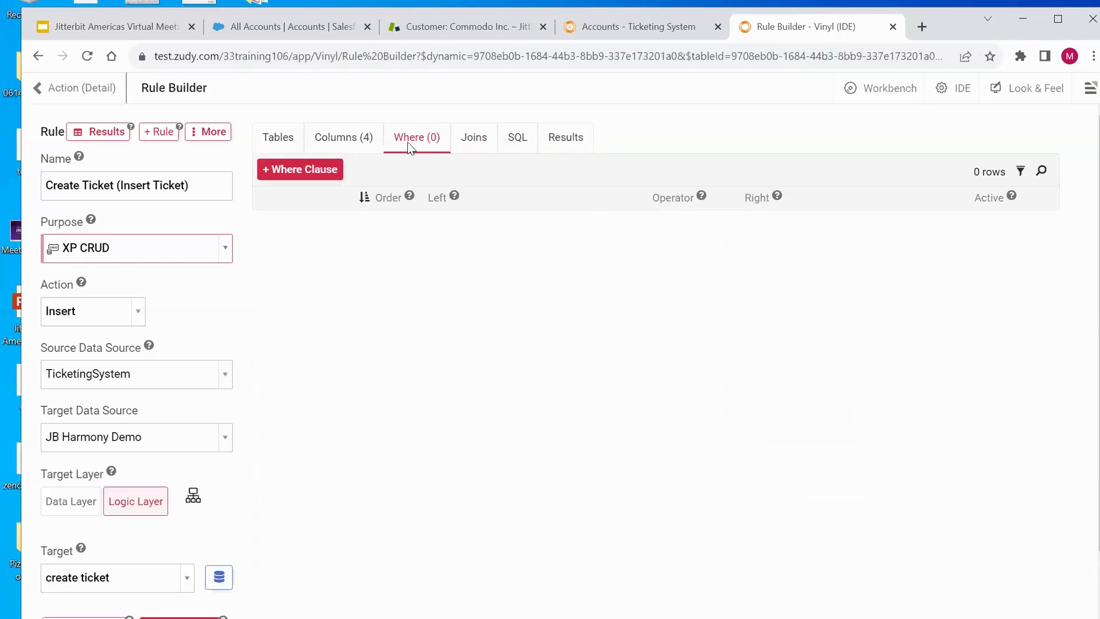
left_click(474, 141)
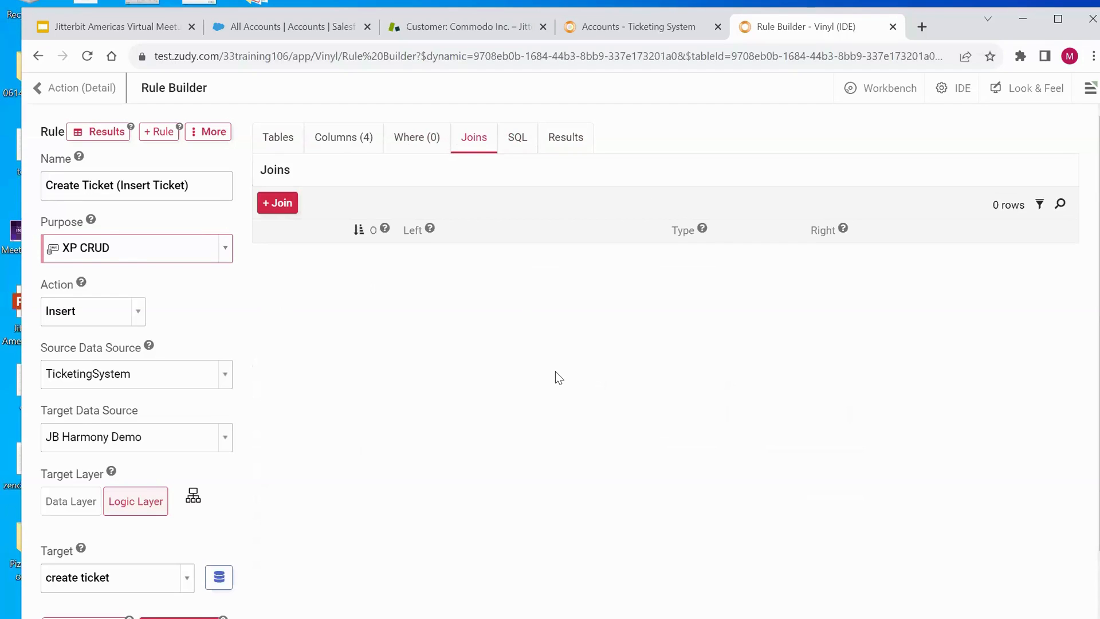
left_click(344, 147)
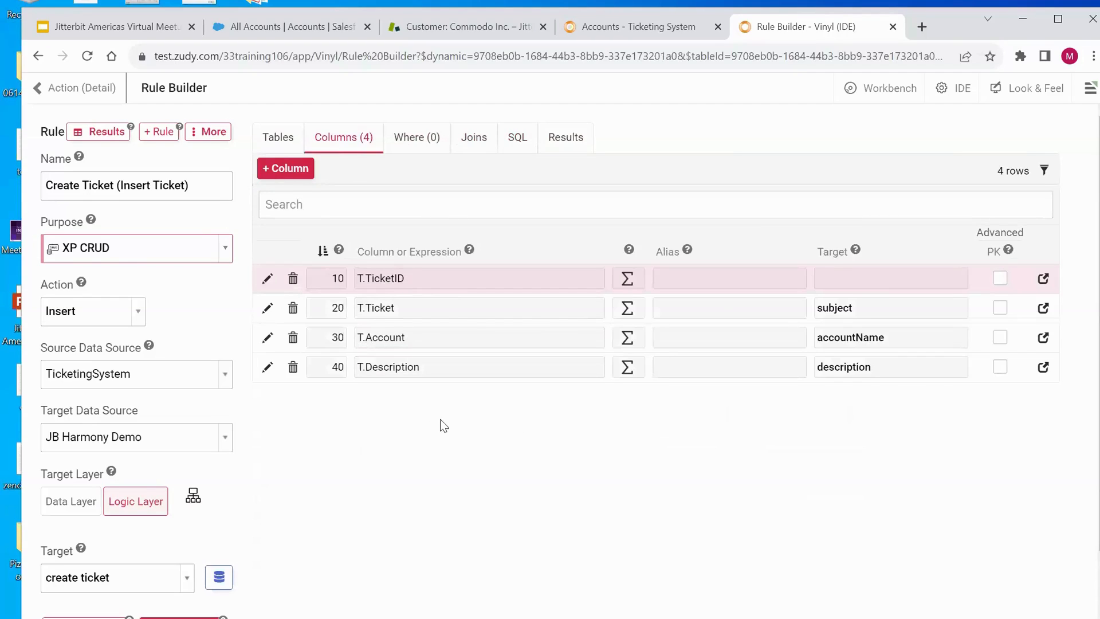
- Open the rule's Description column and search the available functions for the Substring function's definitions
left_click(1043, 369)
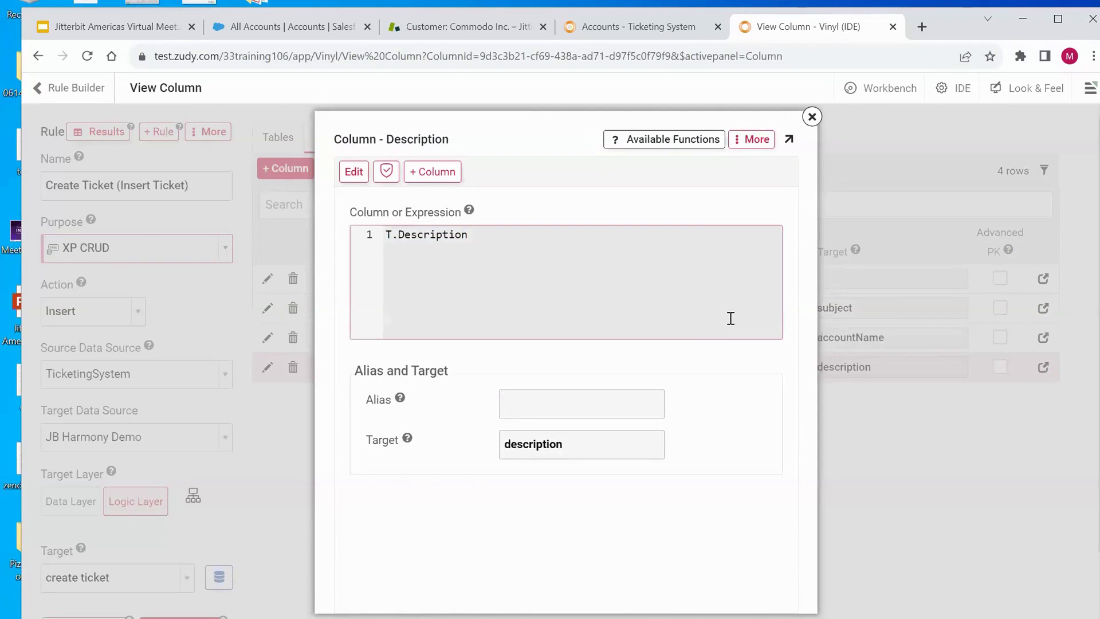
left_click(651, 148)
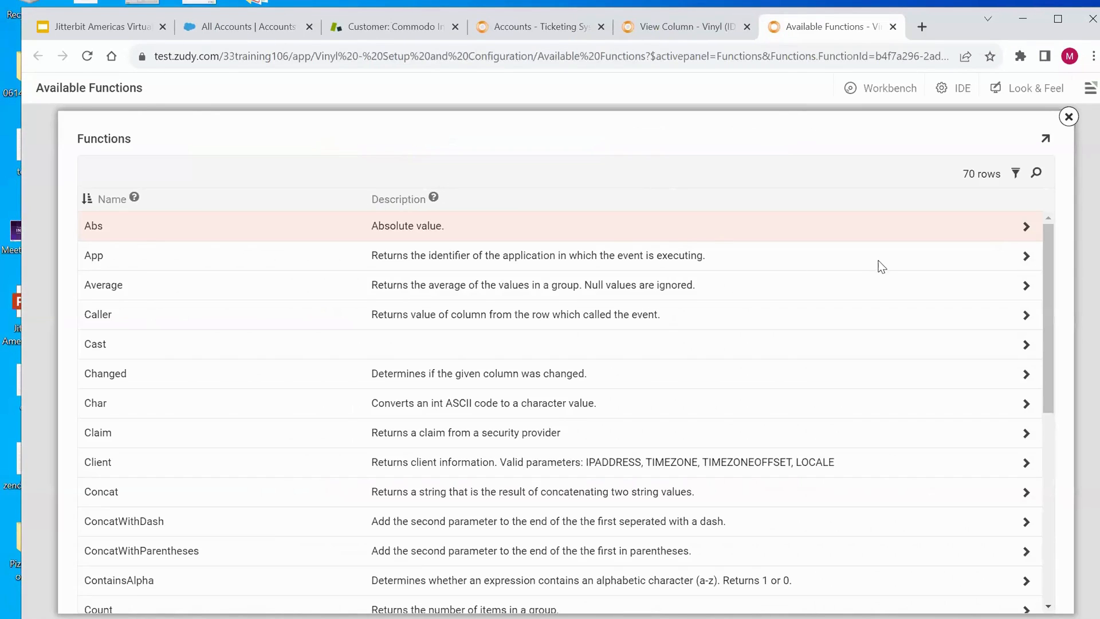
left_click(1036, 173)
type("su")
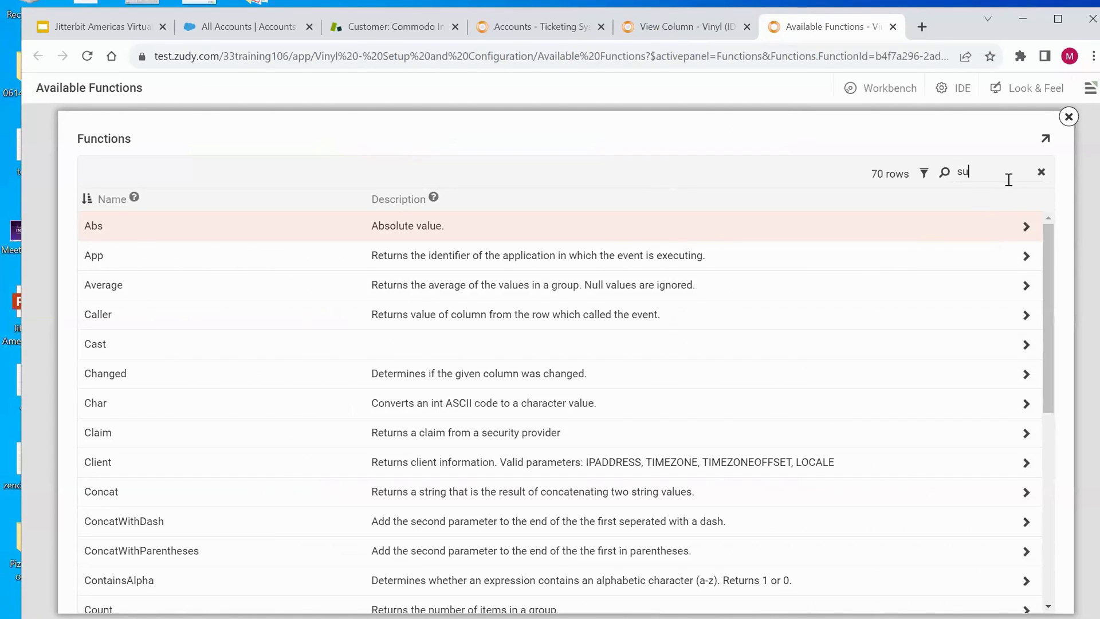
type("bs")
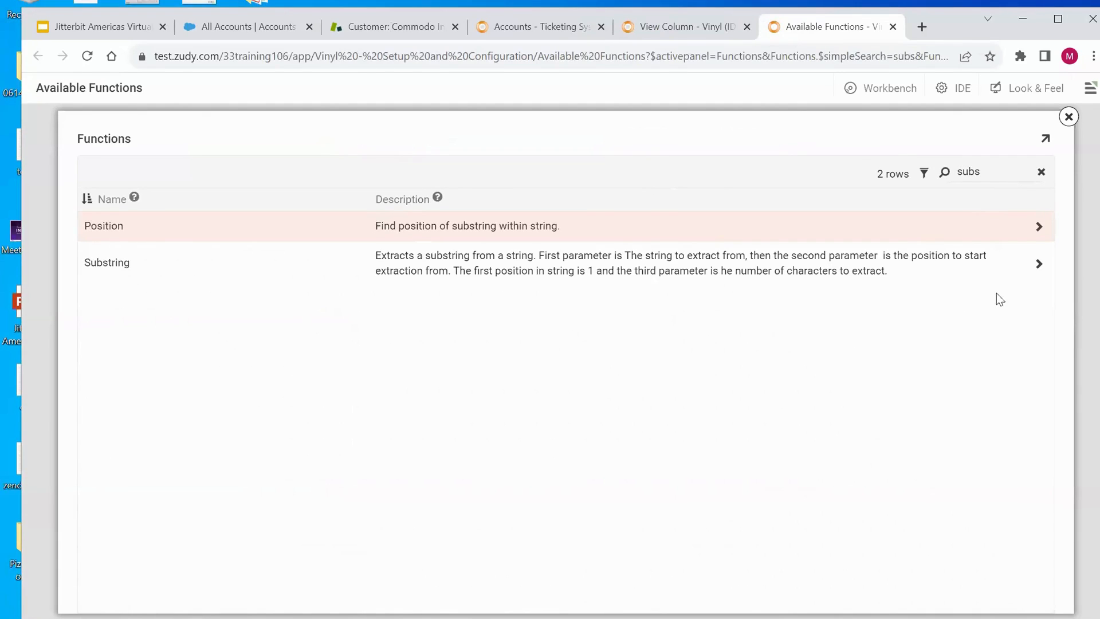
left_click(1039, 267)
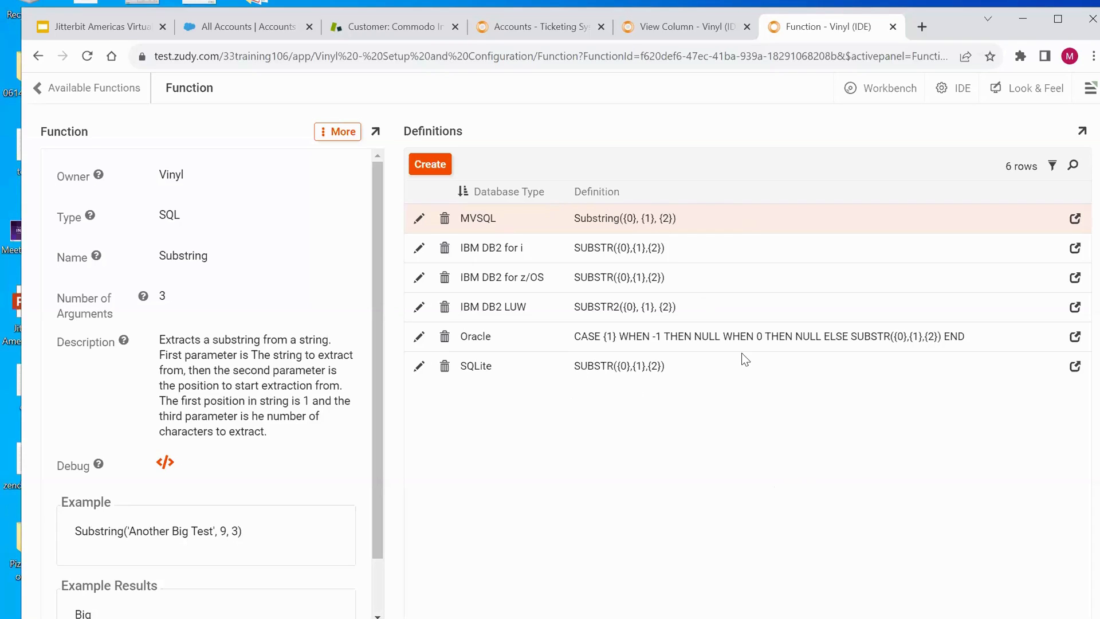
left_click(54, 90)
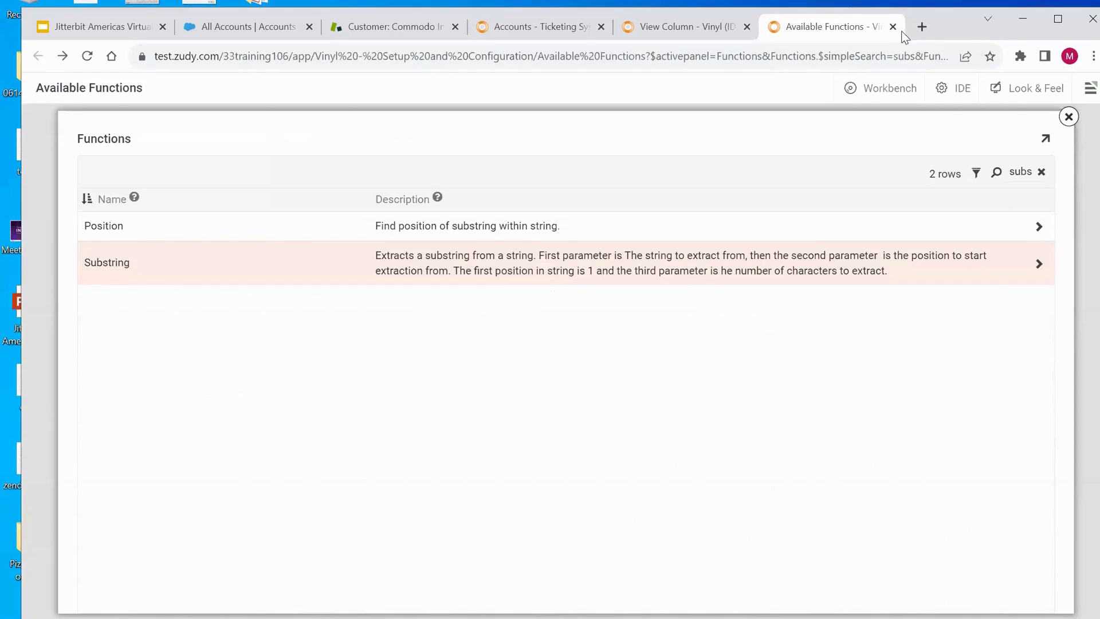
left_click(893, 27)
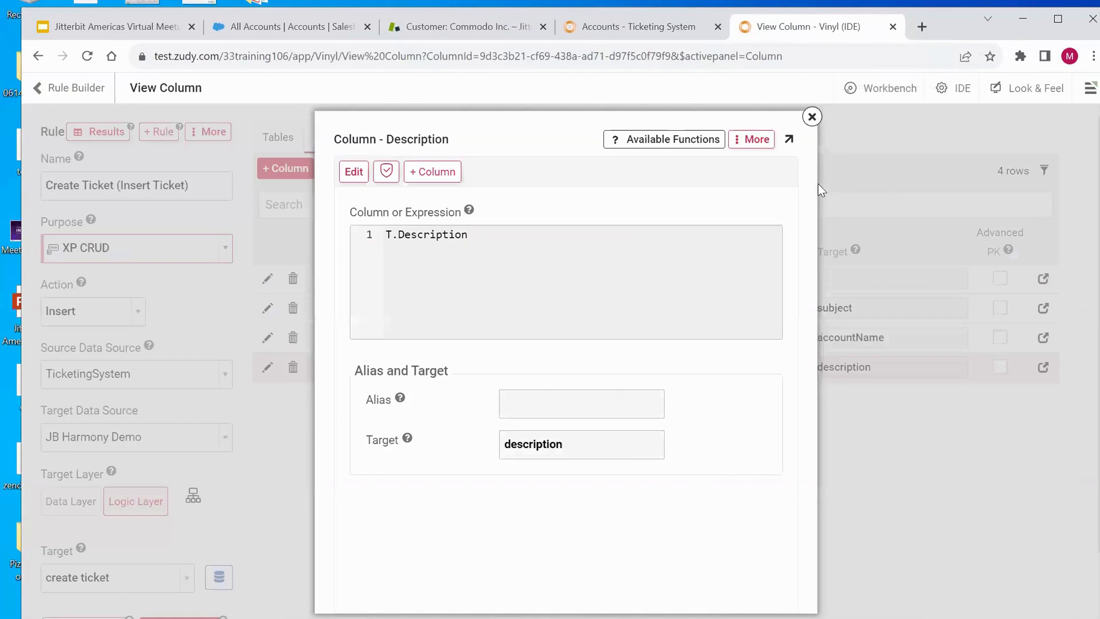
left_click(812, 117)
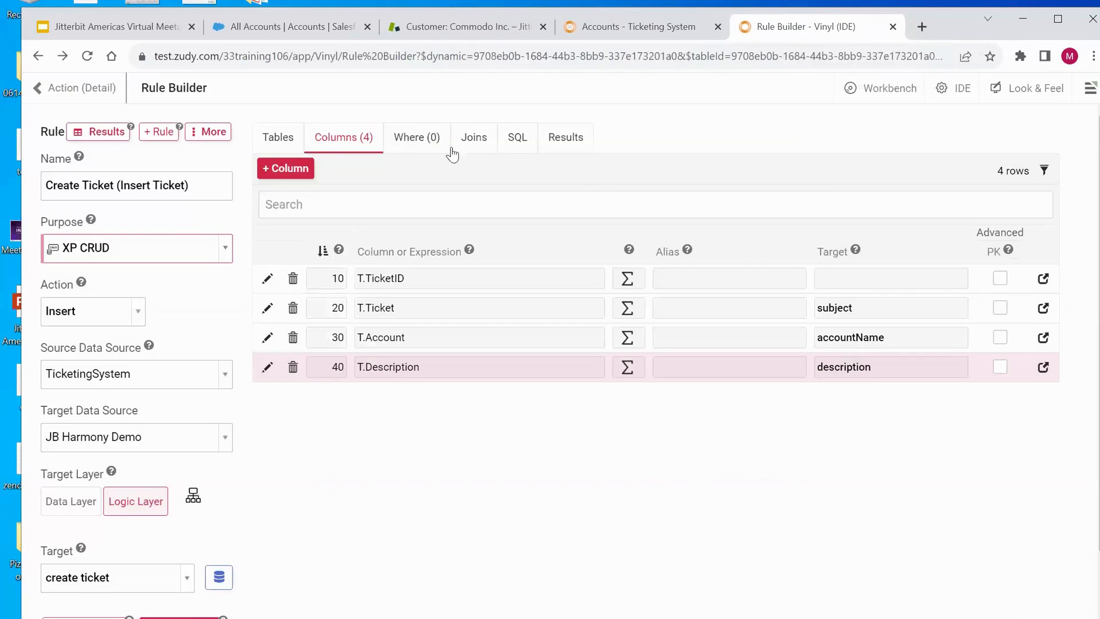
- Close the column, action and events dialogs and view the workbench Notifications and Pages sections
left_click(98, 89)
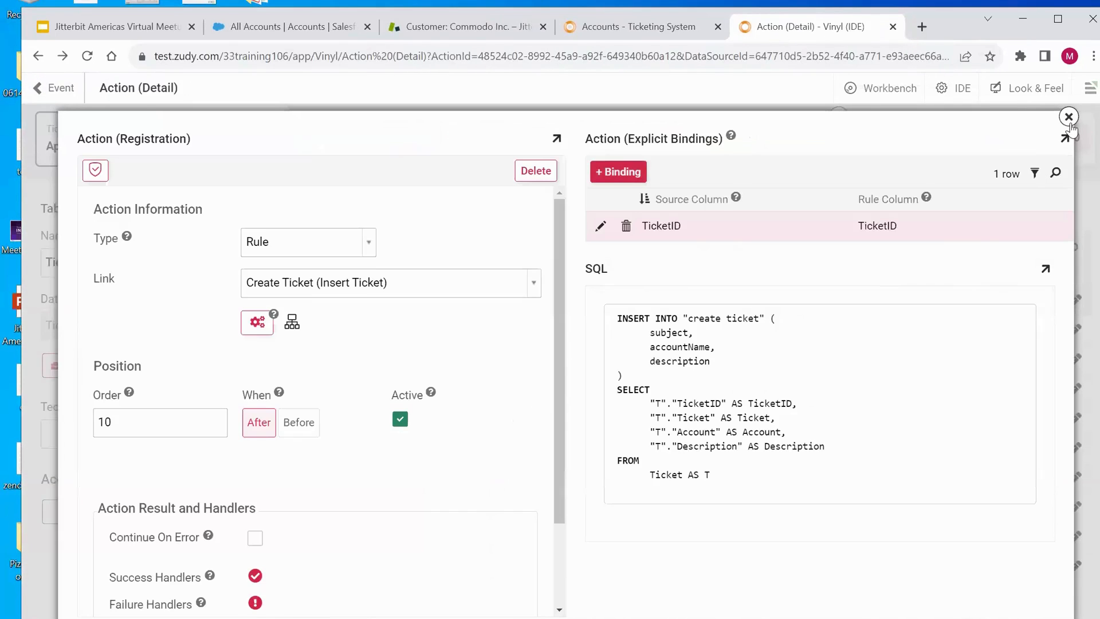
left_click(1068, 117)
left_click(1069, 117)
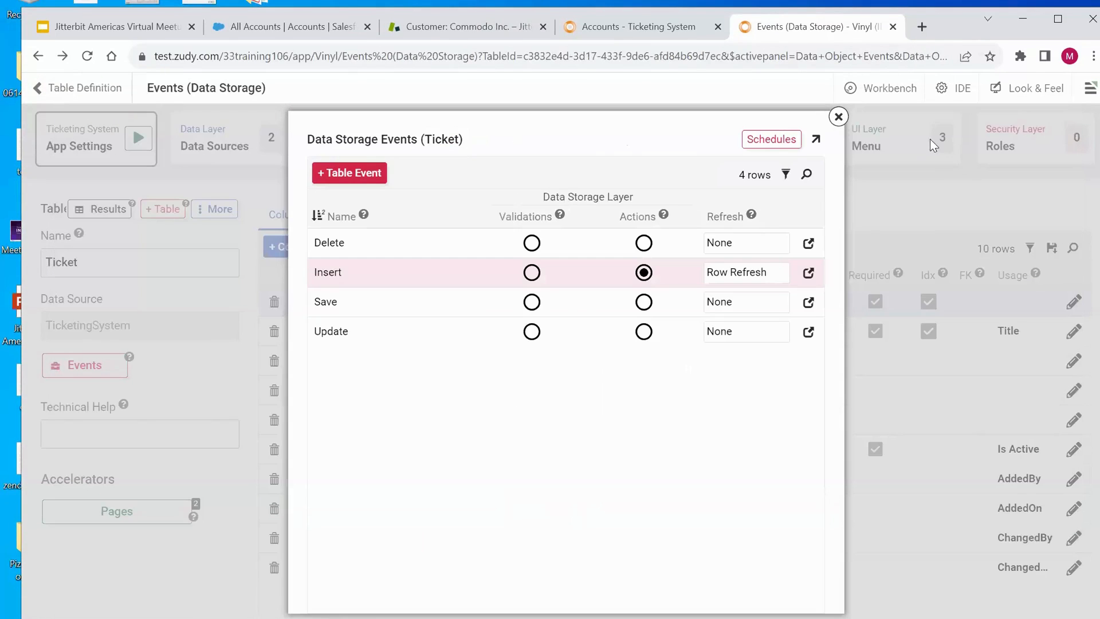
left_click(839, 117)
left_click(653, 143)
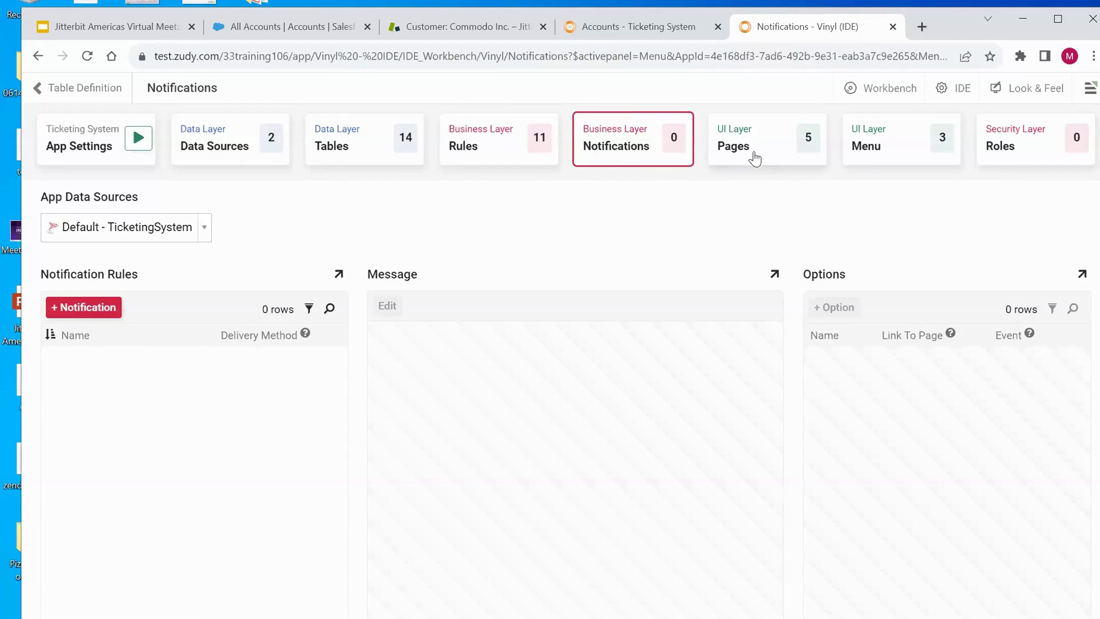
left_click(759, 154)
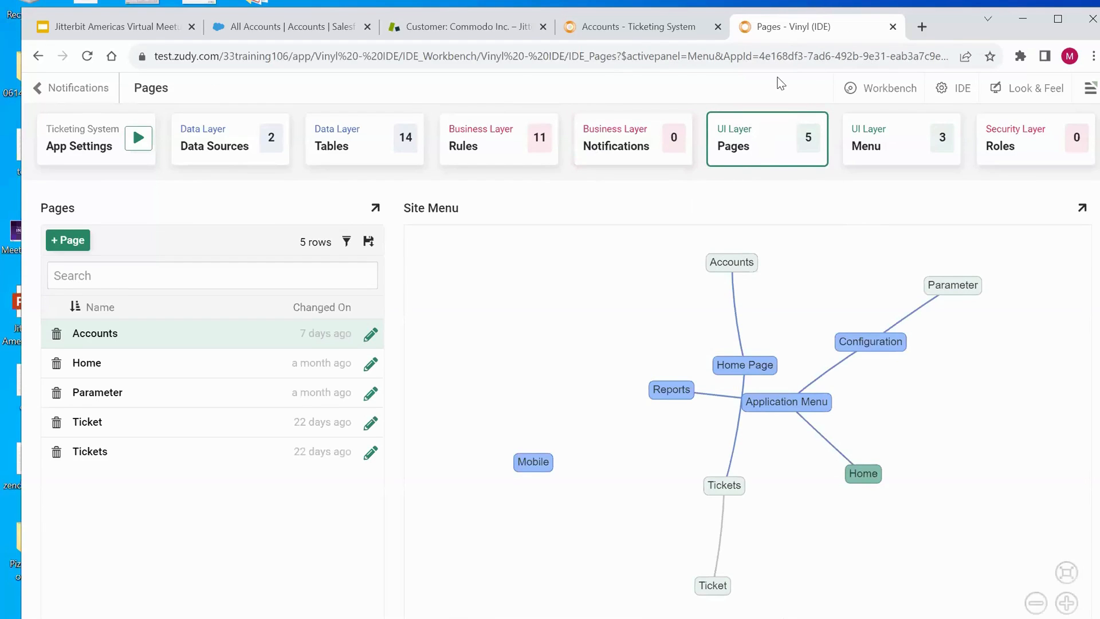
- Open the Accounts page layout and view the Open Tickets By Account grid's controls
left_click(659, 26)
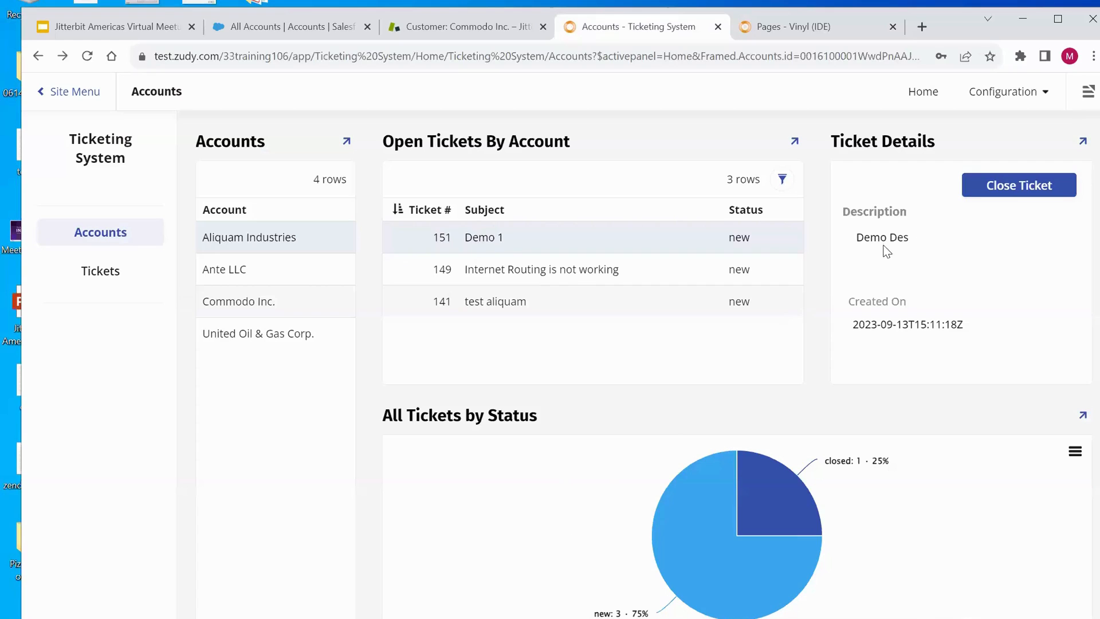
left_click(827, 29)
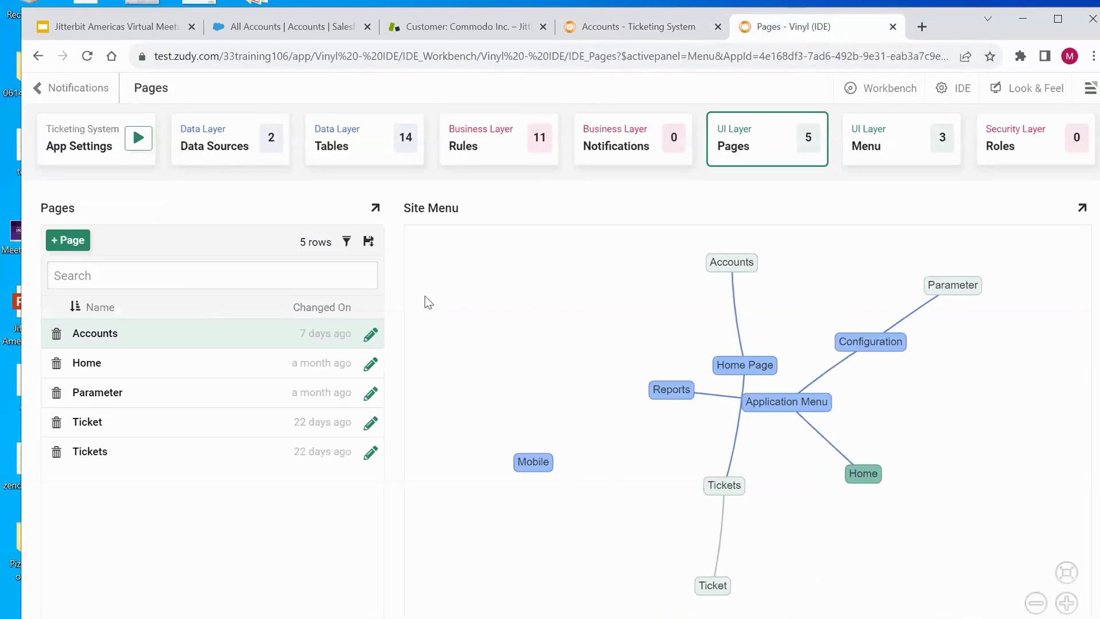
left_click(370, 339)
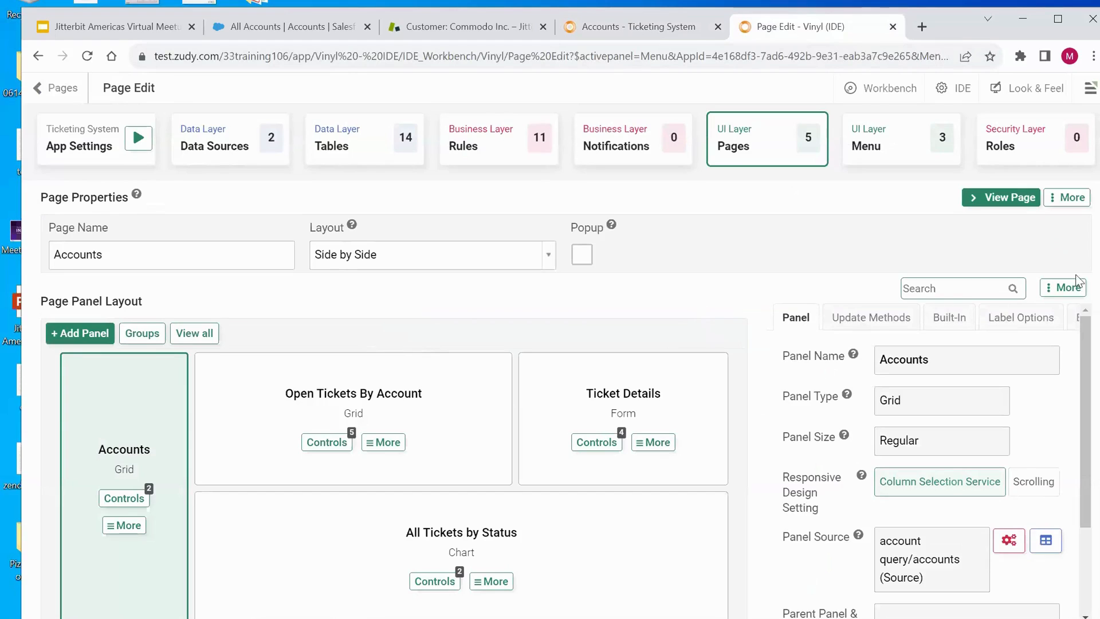
mouse_move(1079, 358)
left_mouse_down()
mouse_move(1078, 382)
mouse_move(1077, 369)
left_mouse_up()
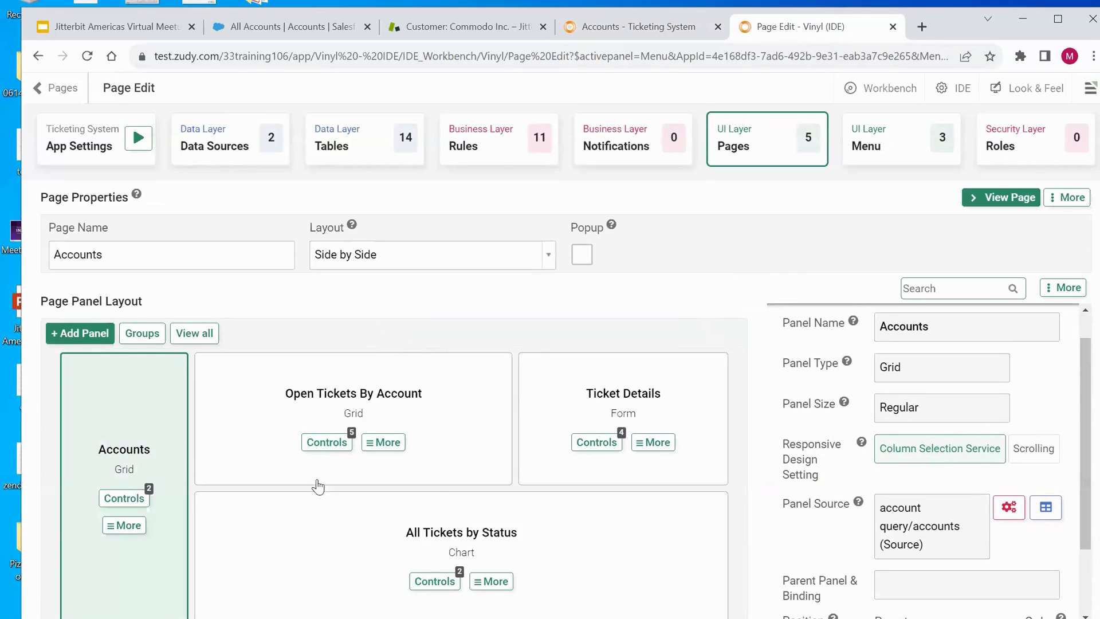
left_click(319, 450)
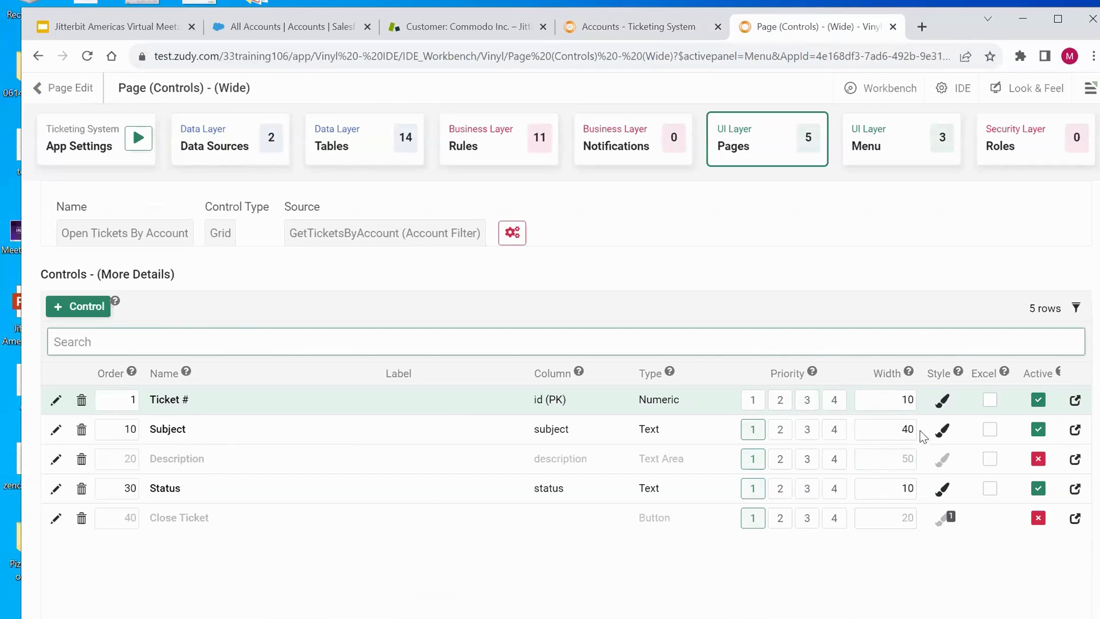
left_click(890, 405)
- Inspect the app's menus, viewing the Application Menu and Home Page menu items
left_click(755, 150)
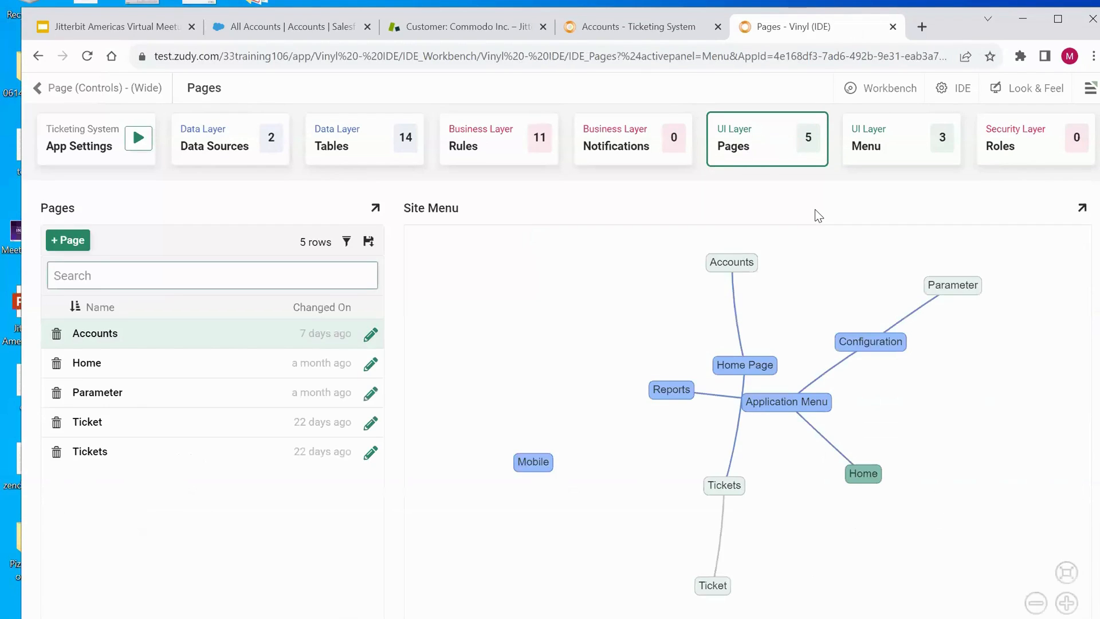
left_click(899, 157)
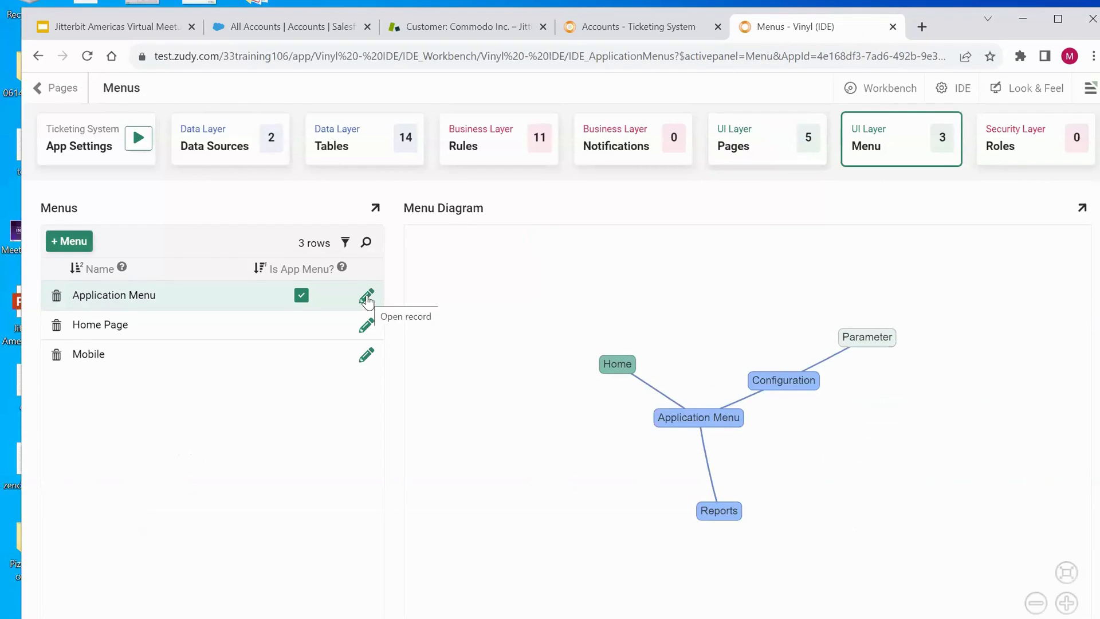
left_click(367, 297)
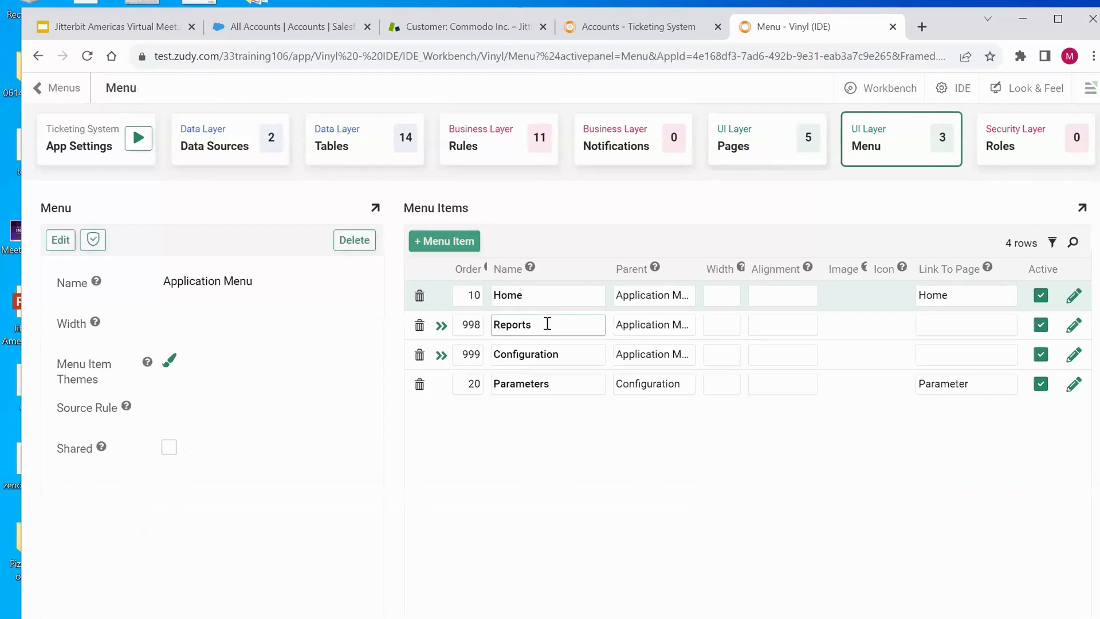
left_click(866, 160)
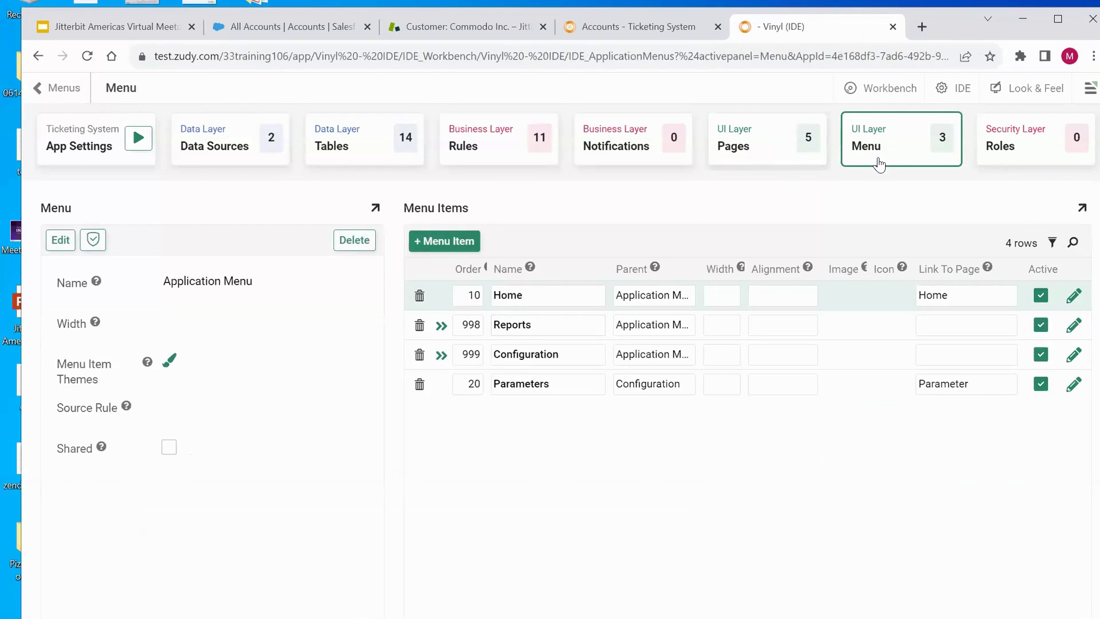
left_click(366, 324)
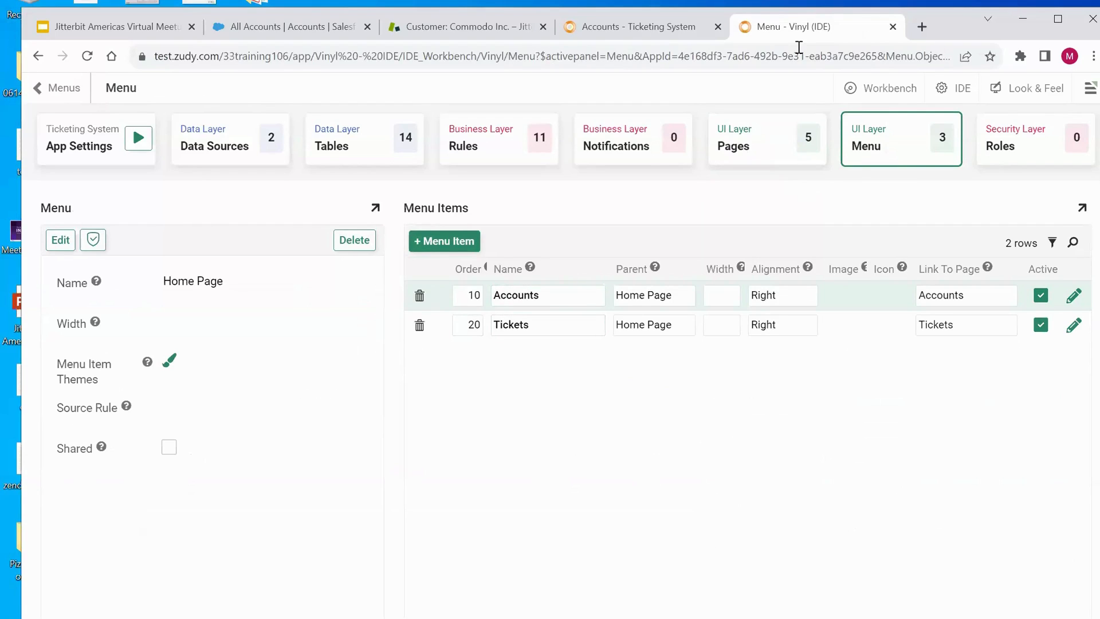
left_click(691, 34)
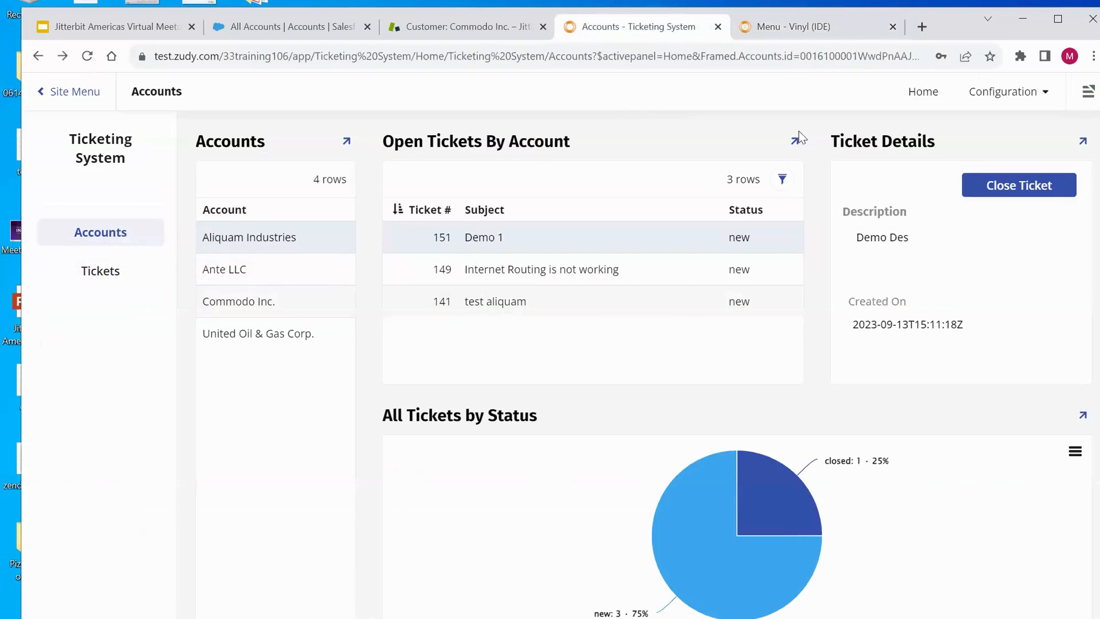
left_click(821, 35)
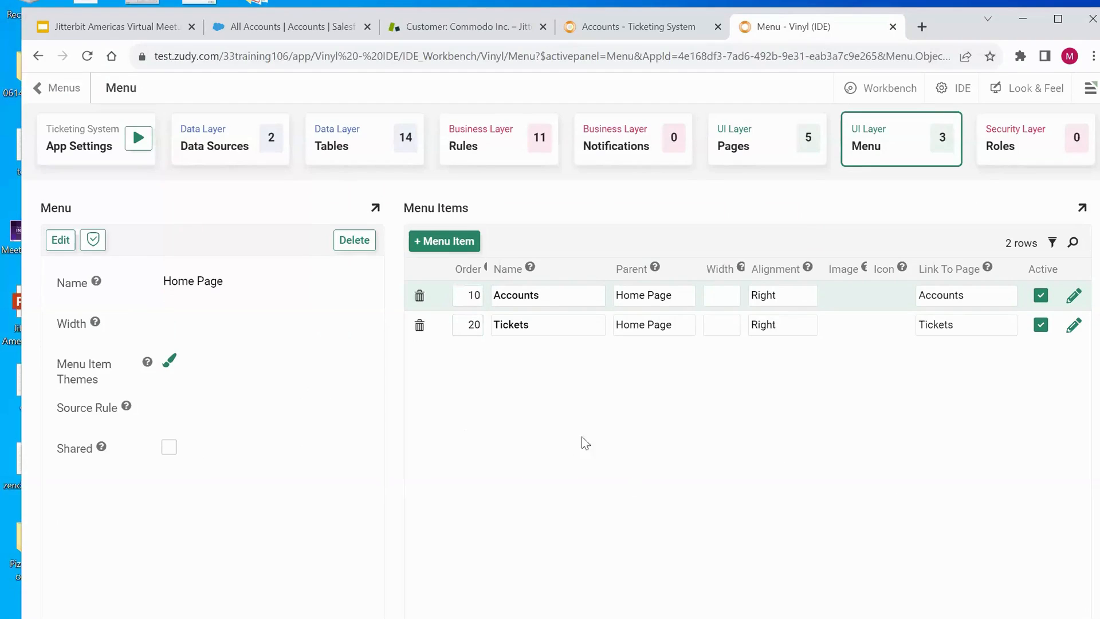
left_click(861, 148)
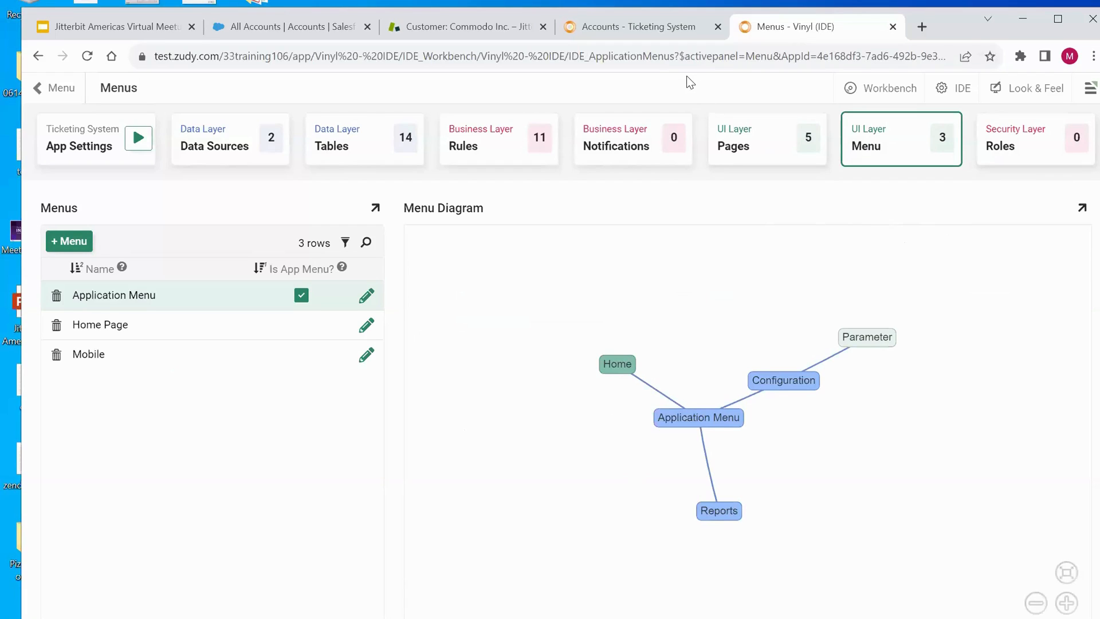
- List Commodo Inc.'s open tickets in the Ticketing System and refresh the Zendesk customer page to compare
left_click(638, 27)
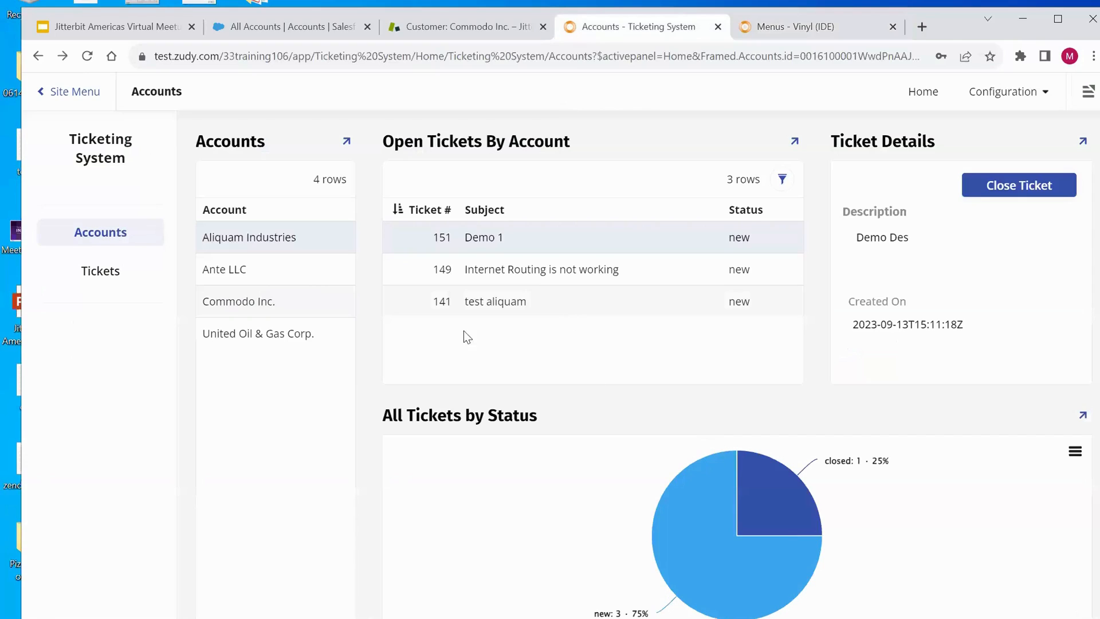
left_click(256, 309)
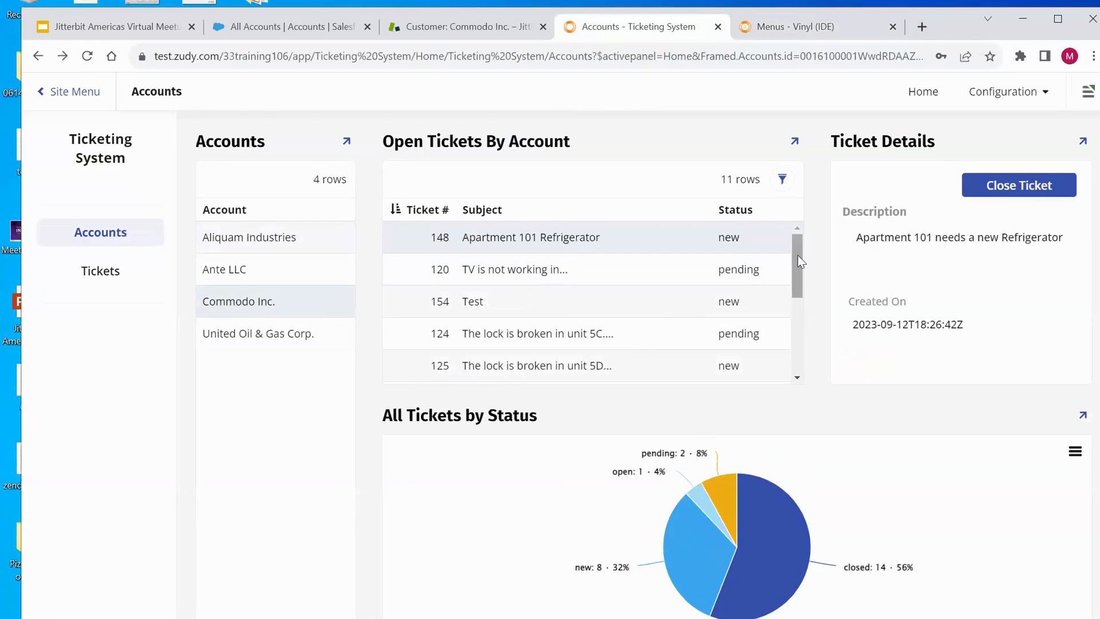
left_click_drag(799, 260, 802, 347)
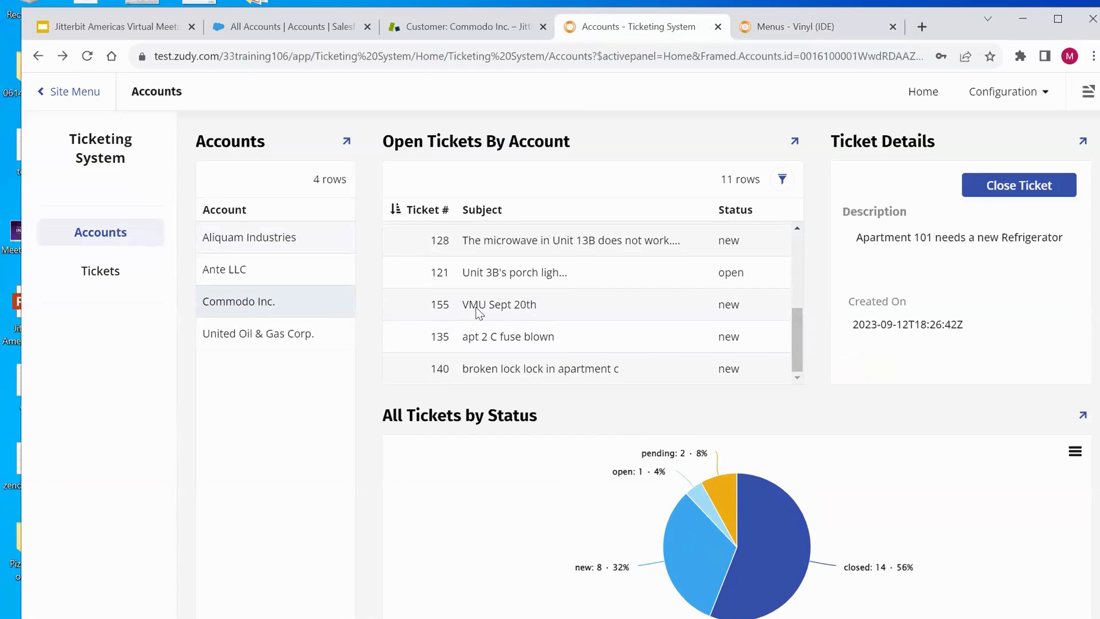
left_click(417, 30)
key("F5")
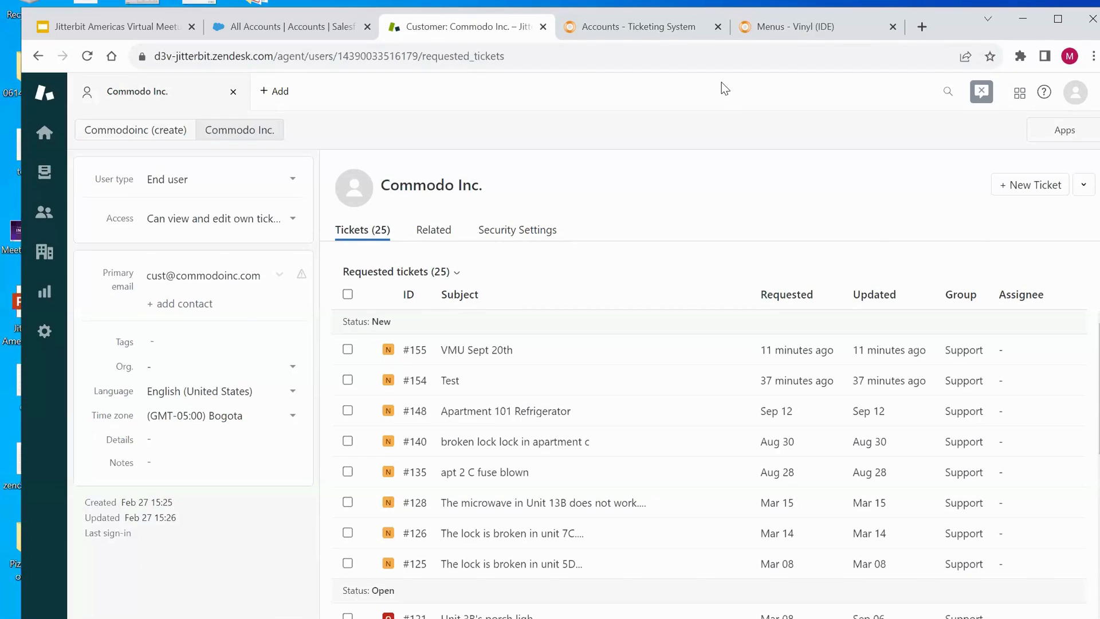
- Select Commodo Inc.'s VMU Sept 20th ticket in the Ticketing System and close it
left_click(679, 29)
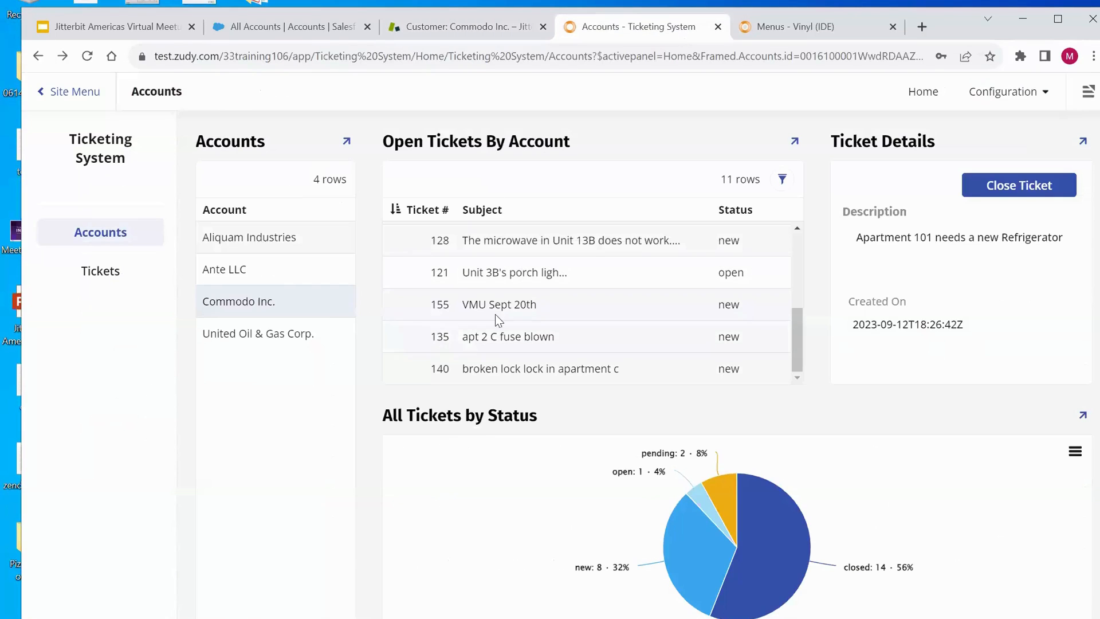
left_click(583, 312)
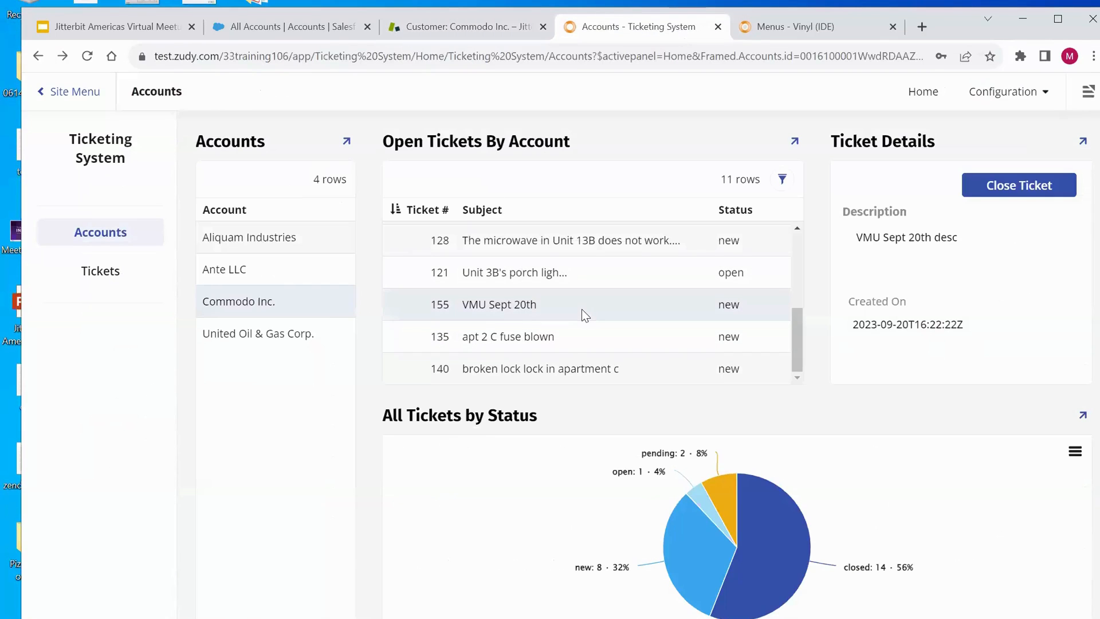
left_click(995, 192)
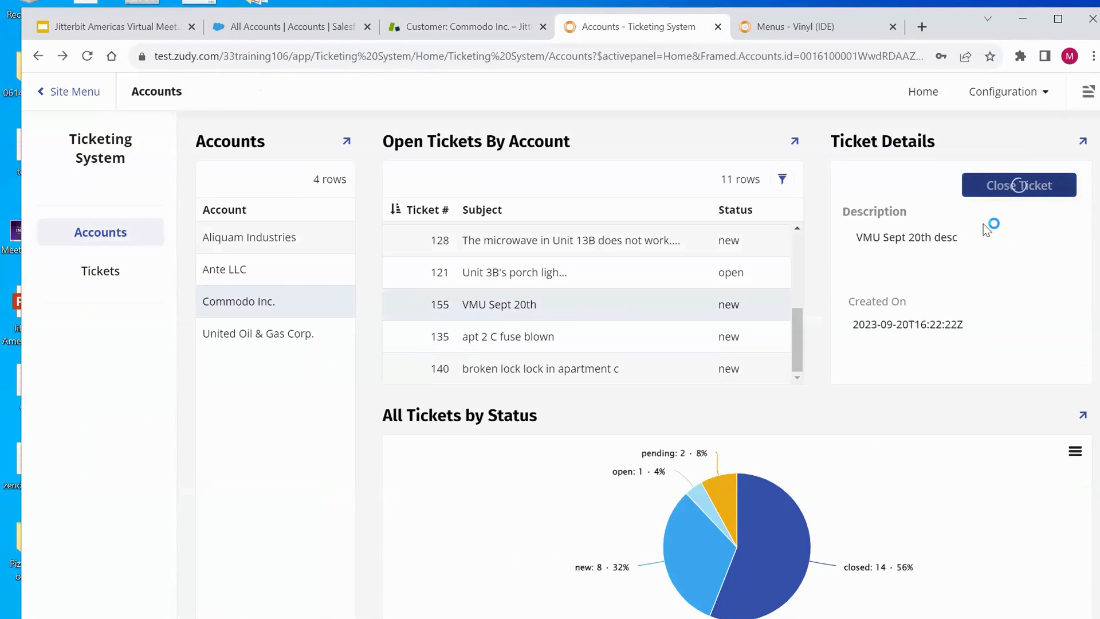